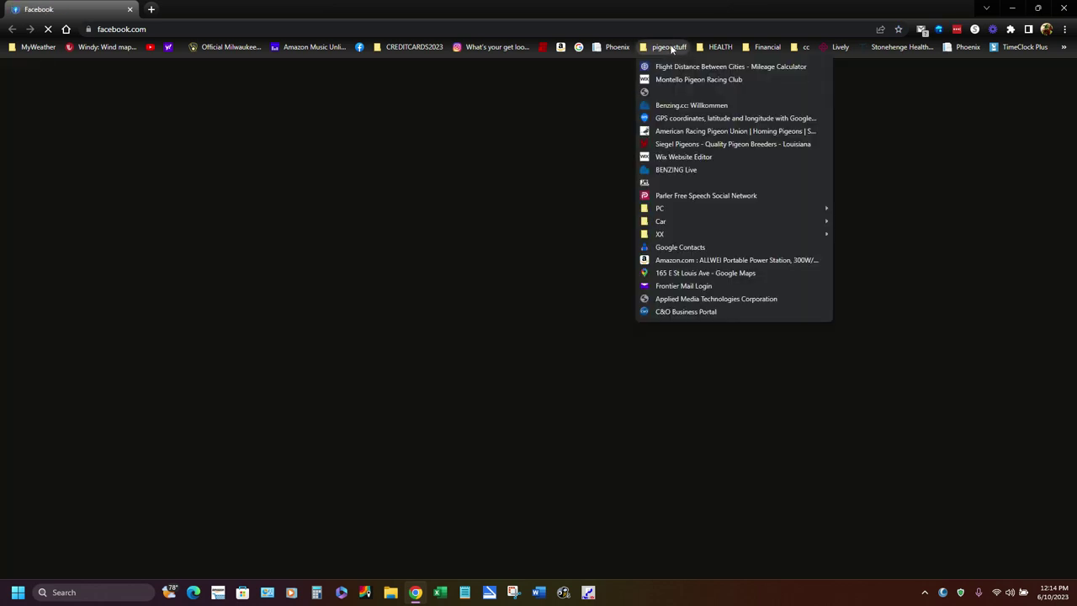
- Load the EWINSPEED home page on pigeon-ndb.com from the pigeonstuff bookmark
left_click(661, 184)
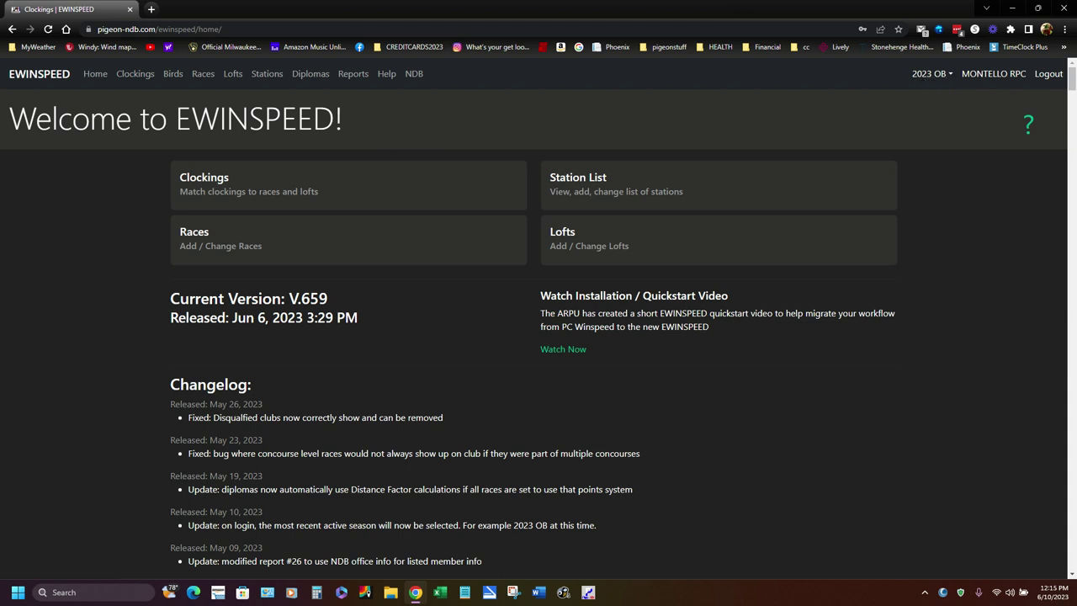
- Show the Races page listing MONTELLO RPC's nine 2023 OB races
left_click(203, 77)
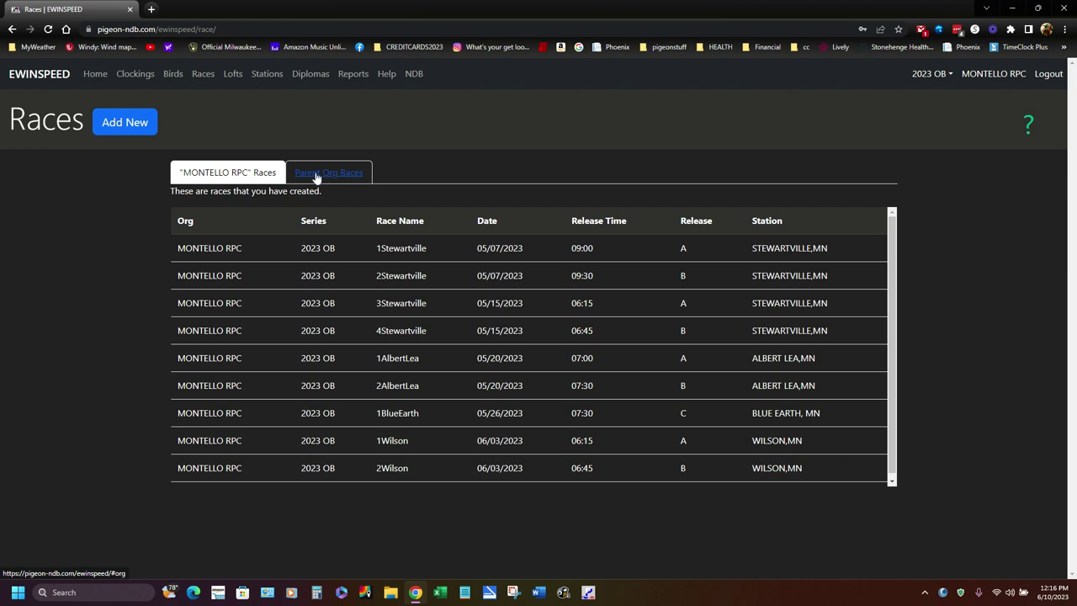
- Add a non-combine race dated 06/03/2023 with WILSON,MN as the release station
left_click(123, 125)
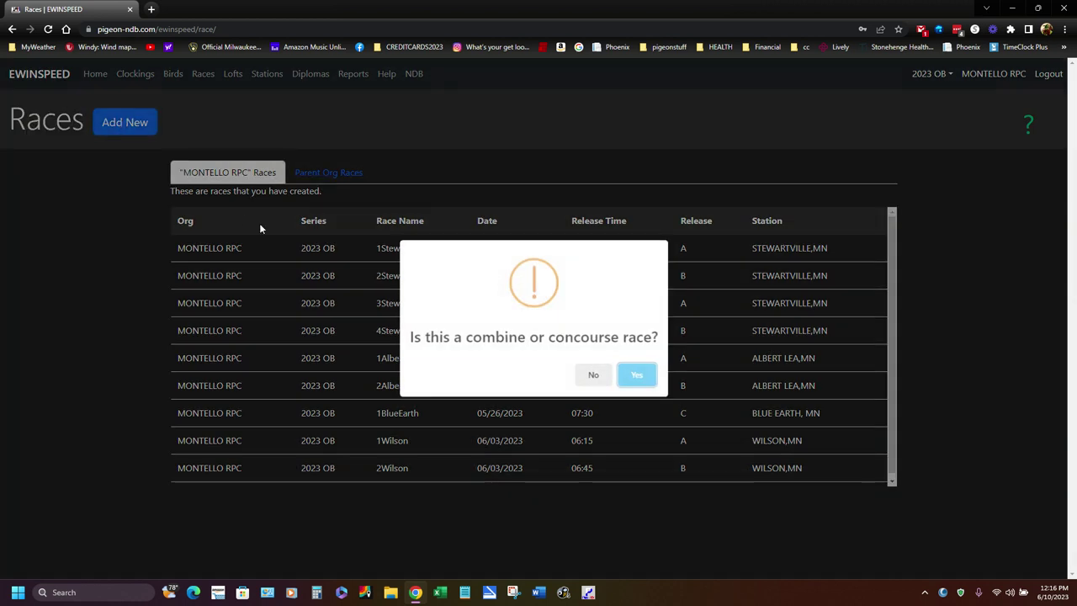
left_click(589, 377)
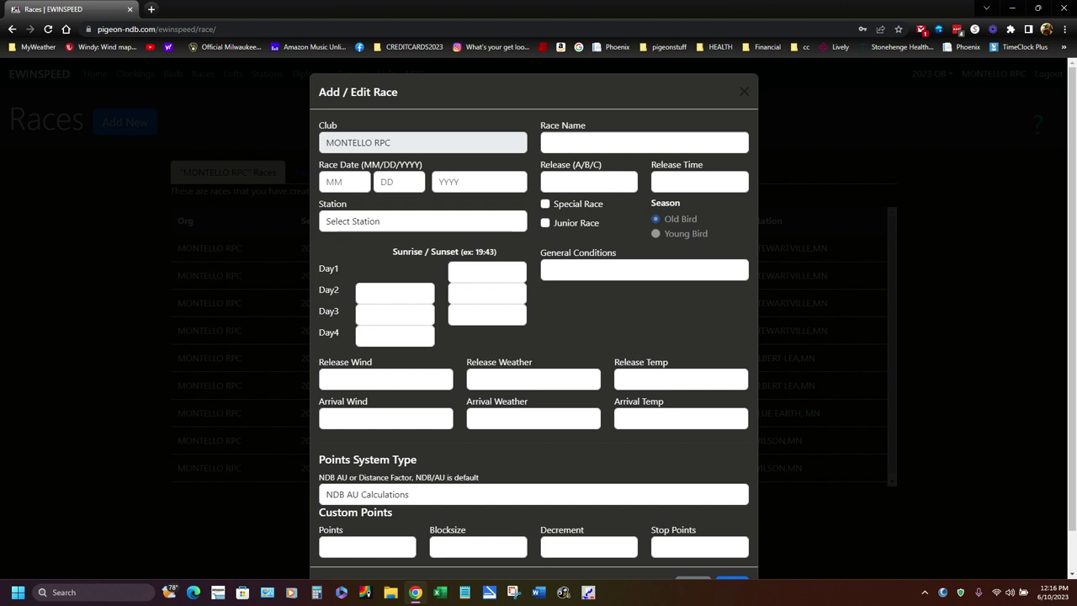
left_click(343, 184)
type("06")
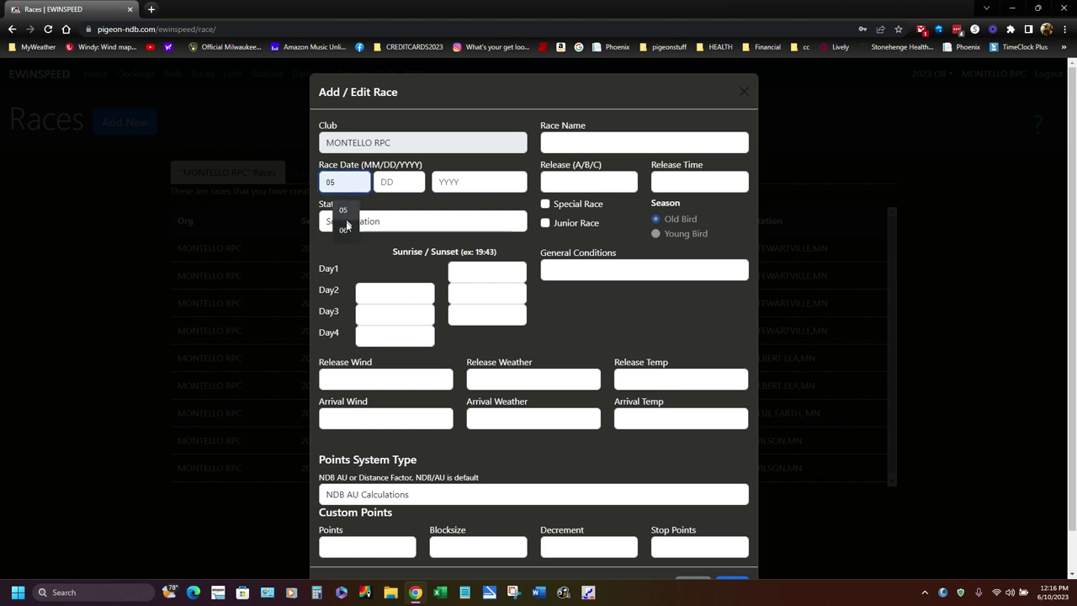
type("03")
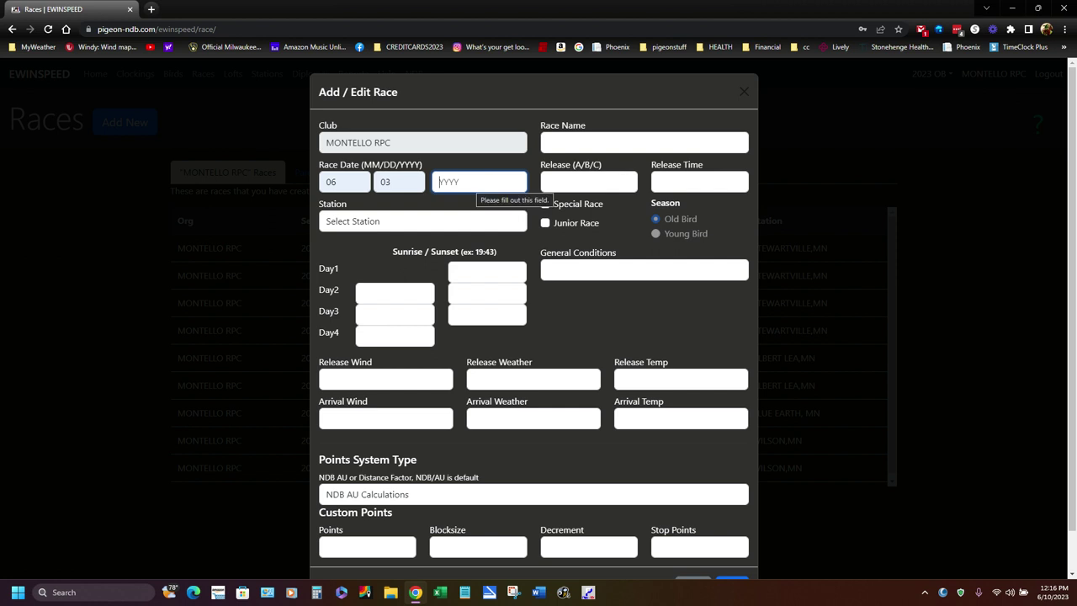
left_click(481, 210)
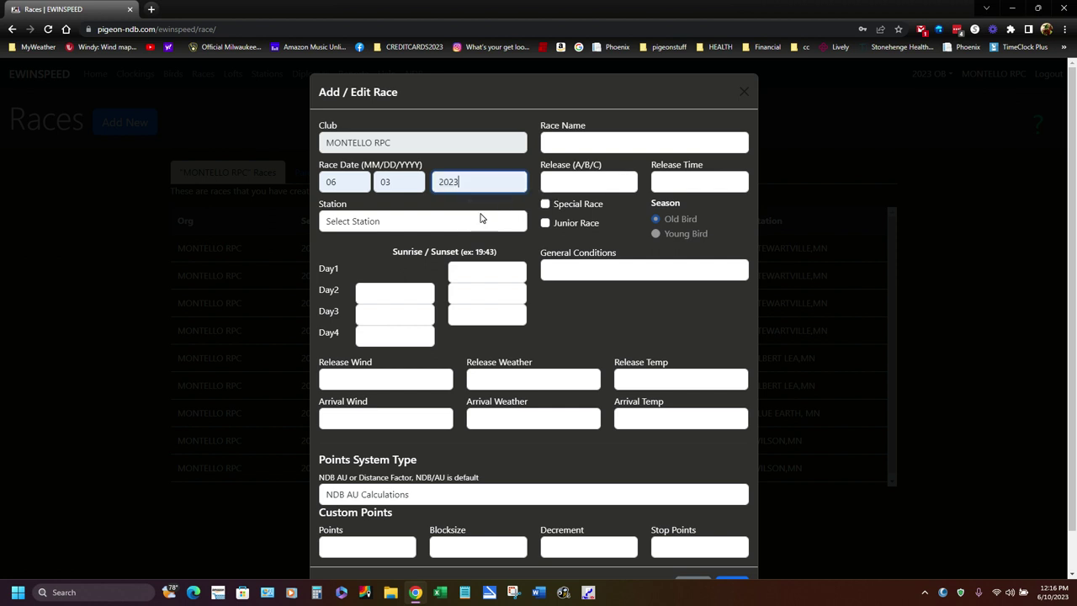
left_click(389, 223)
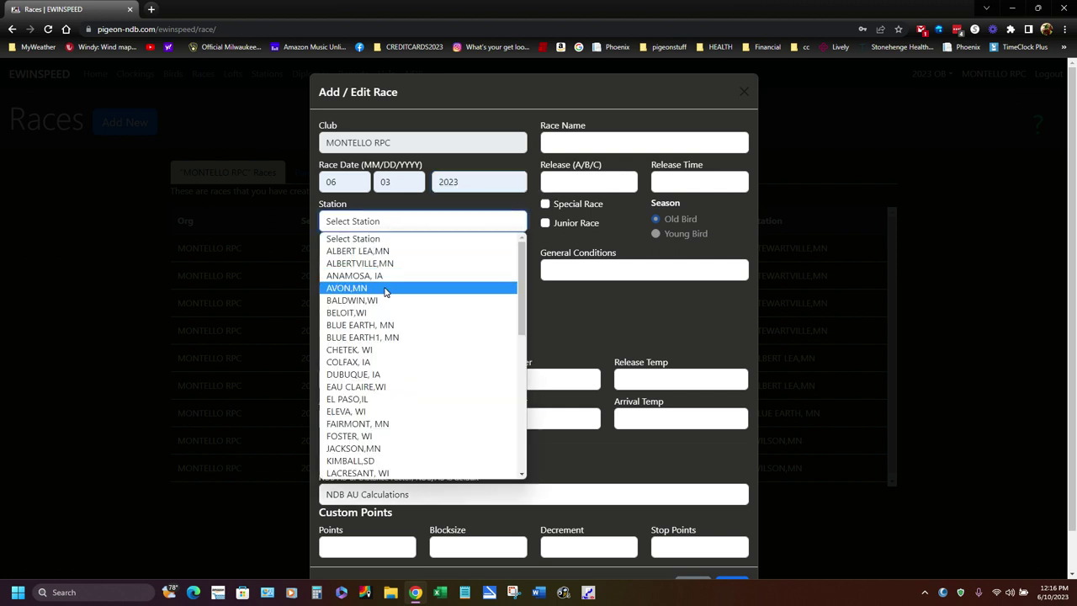
scroll(385, 300, "down", 6)
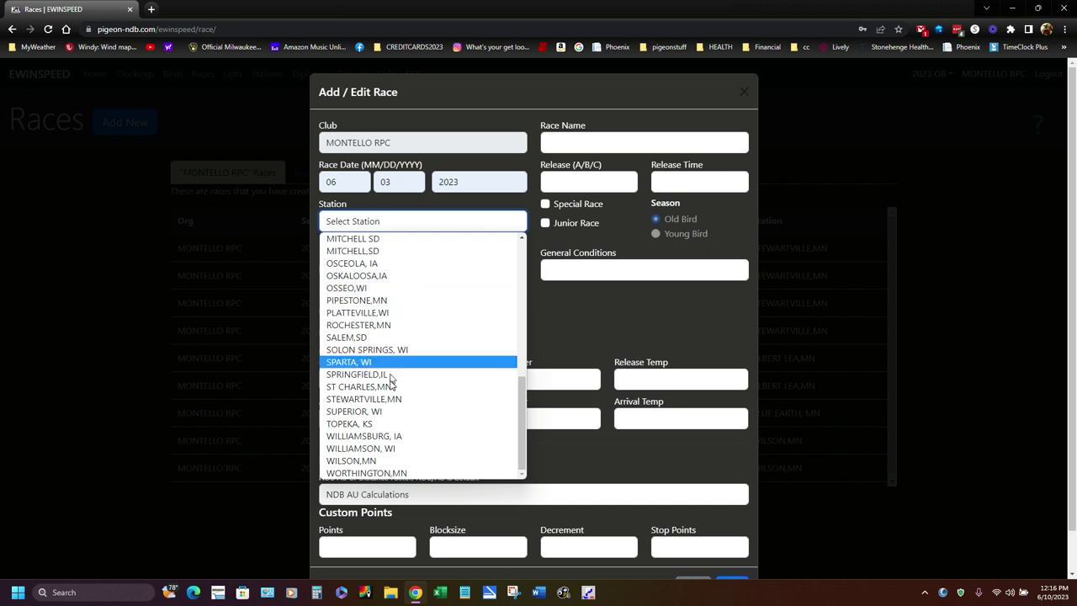
left_click(380, 461)
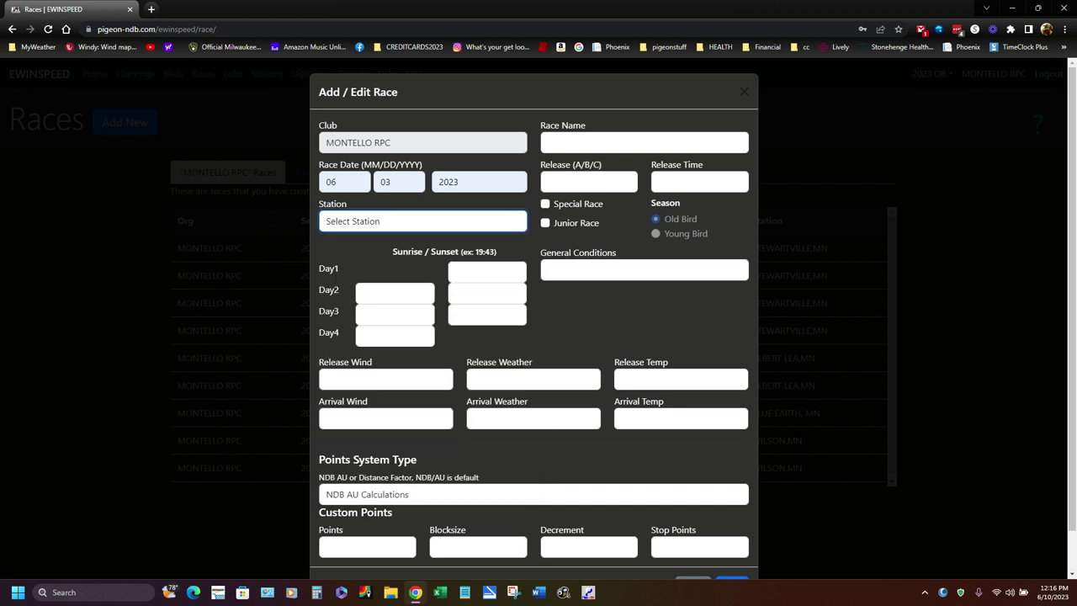
- Set the Day1, Day2 and Day3 sunset times to 20:00
left_click(487, 271)
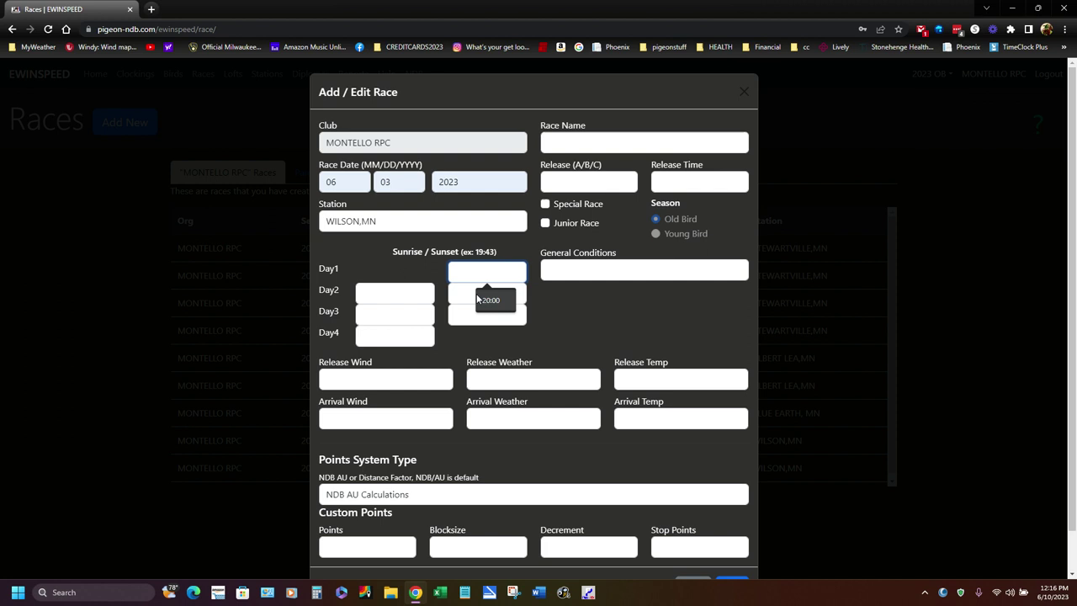
left_click(476, 294)
left_click(476, 293)
left_click(477, 320)
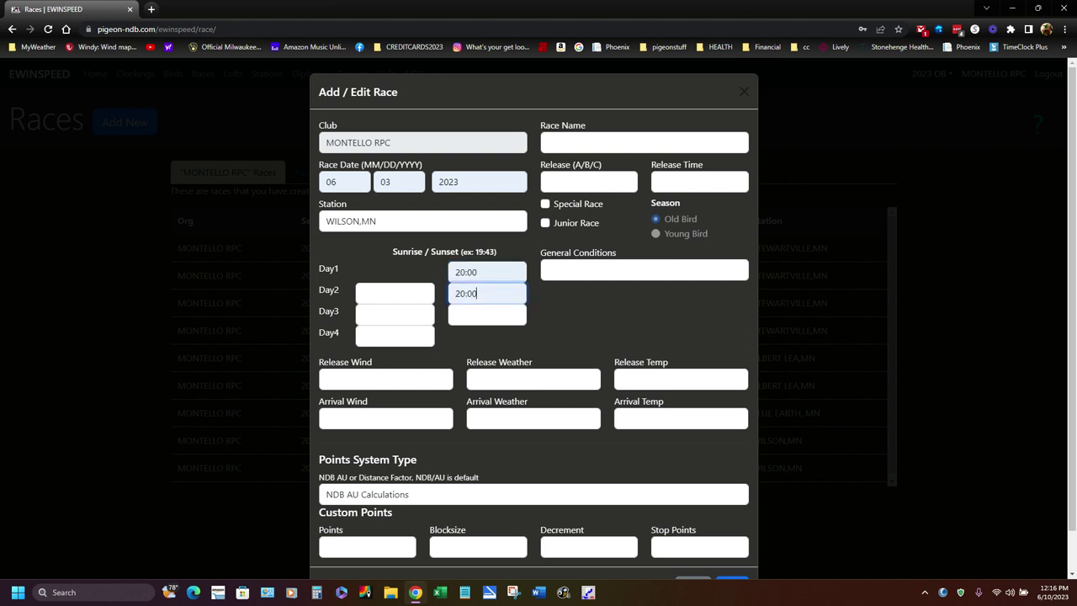
left_click(480, 315)
left_click(484, 337)
- Set the Day2, Day3 and Day4 sunrise times to 05:00
left_click(395, 293)
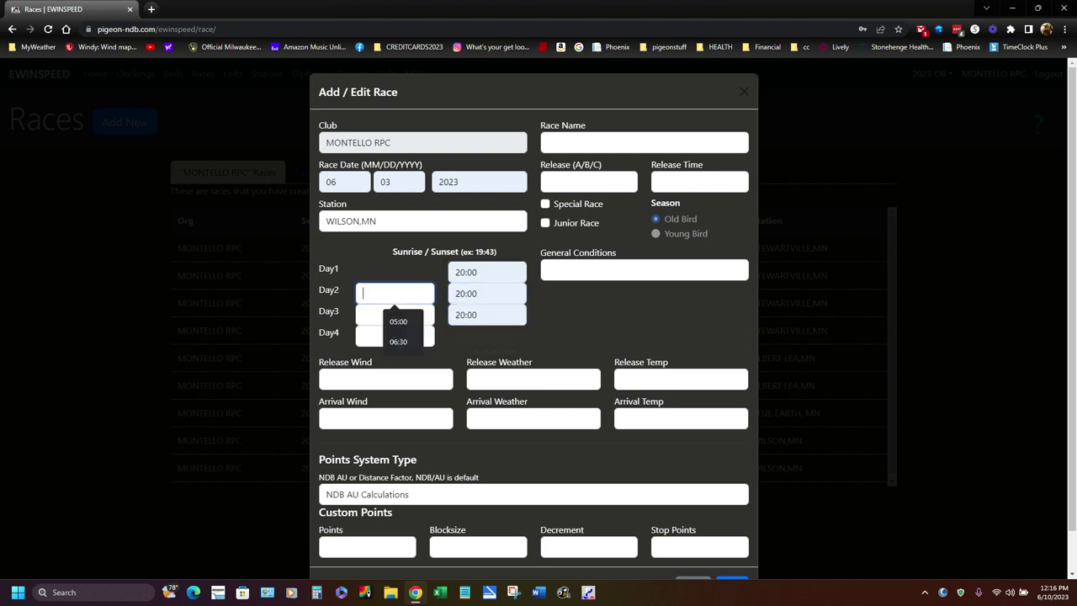
left_click(384, 314)
left_click(384, 314)
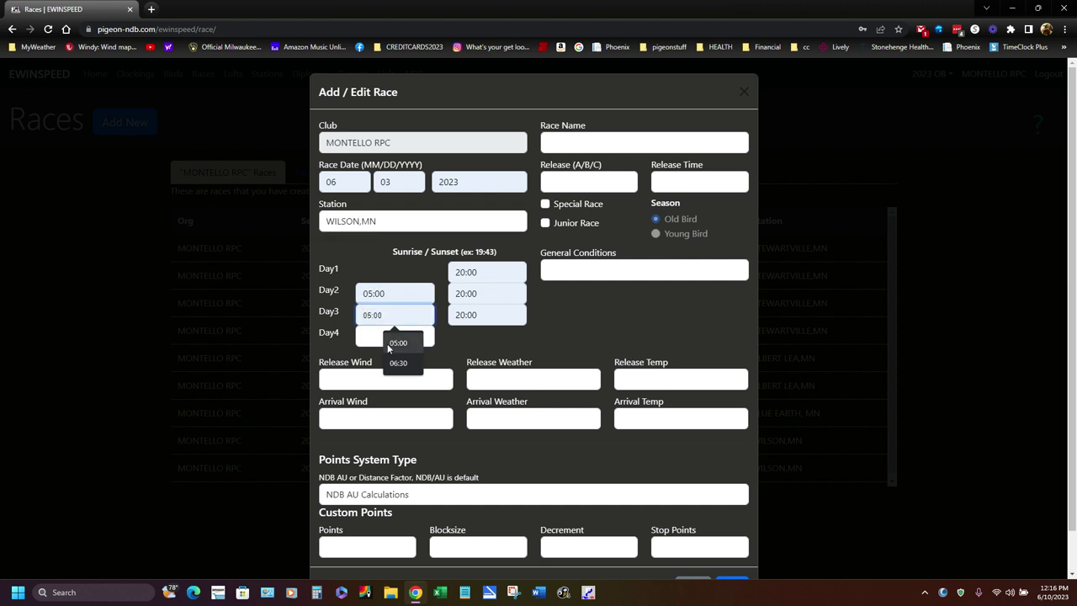
left_click(387, 343)
left_click(389, 337)
left_click(389, 364)
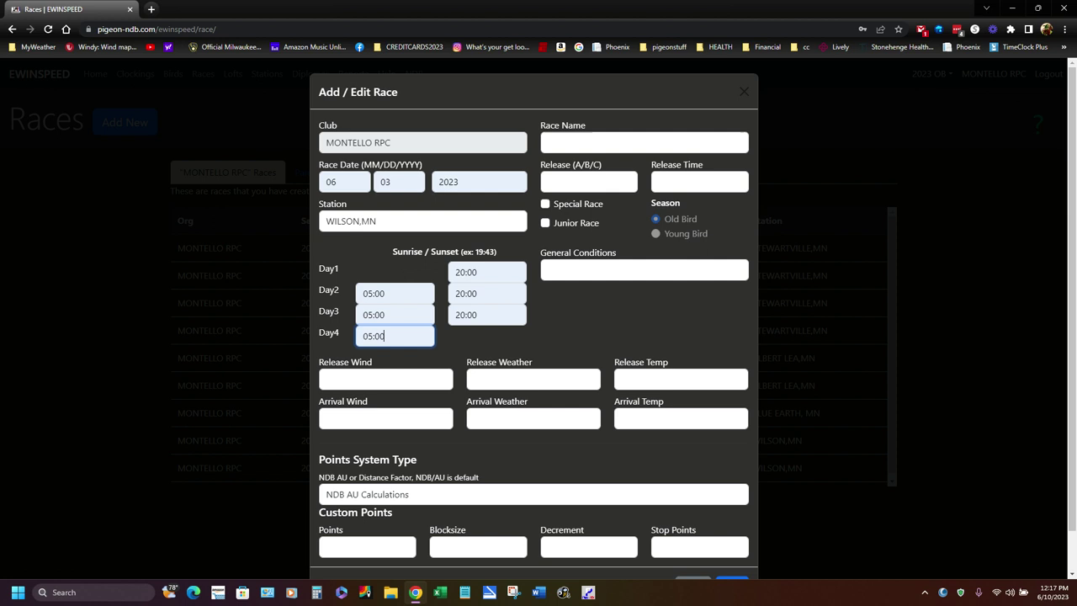
- Name the race 1Wilson
left_click(622, 143)
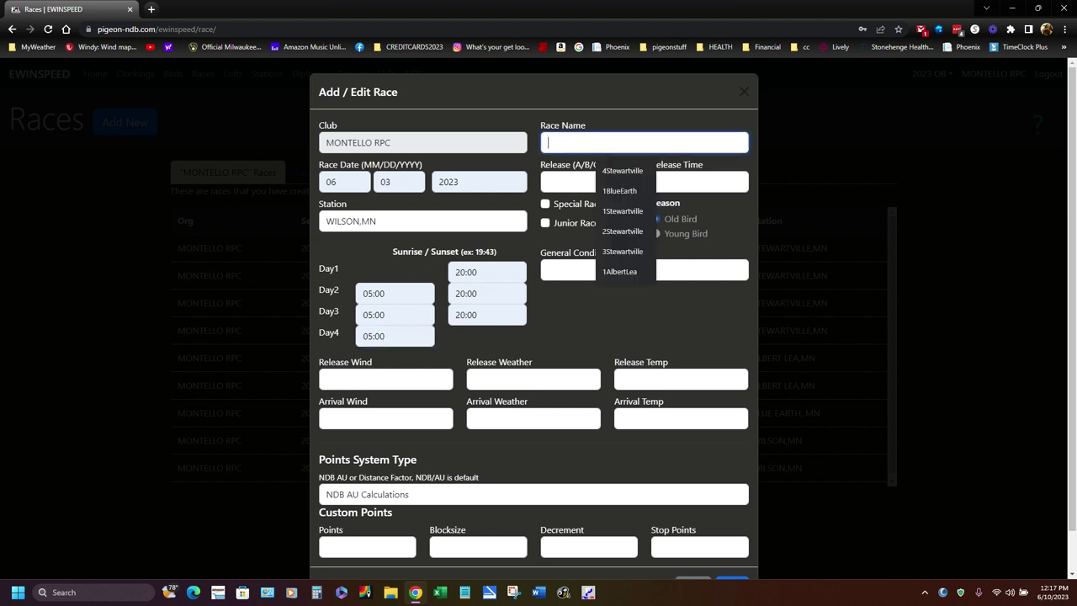
type("A")
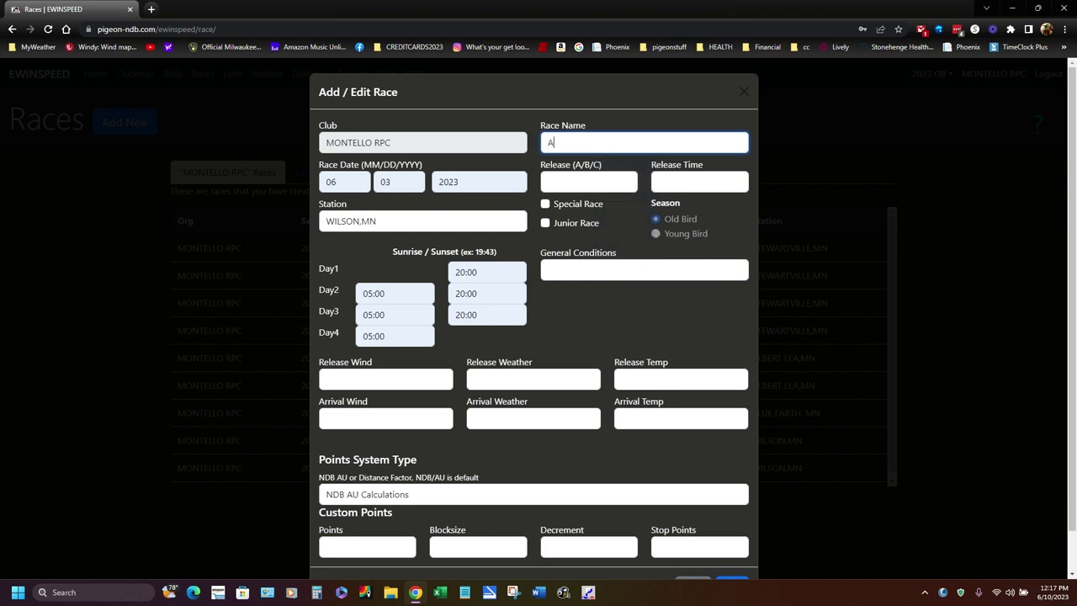
key("BackSpace")
type("1Wilson")
left_click(615, 231)
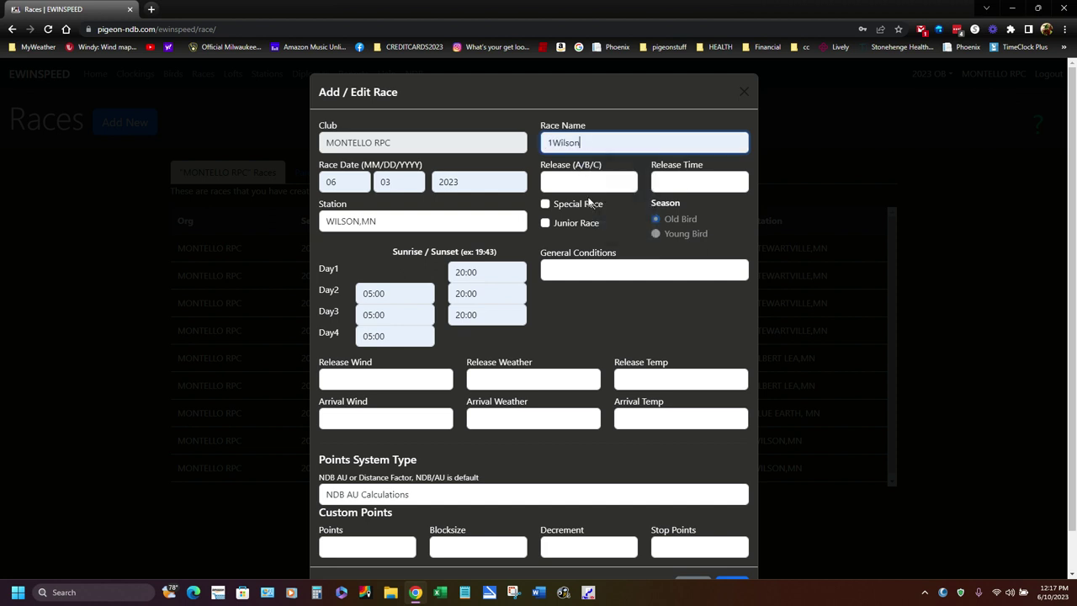
- Set release A at 06:45 and general conditions to Calm Pty Cloudy
left_click(579, 182)
left_click(581, 225)
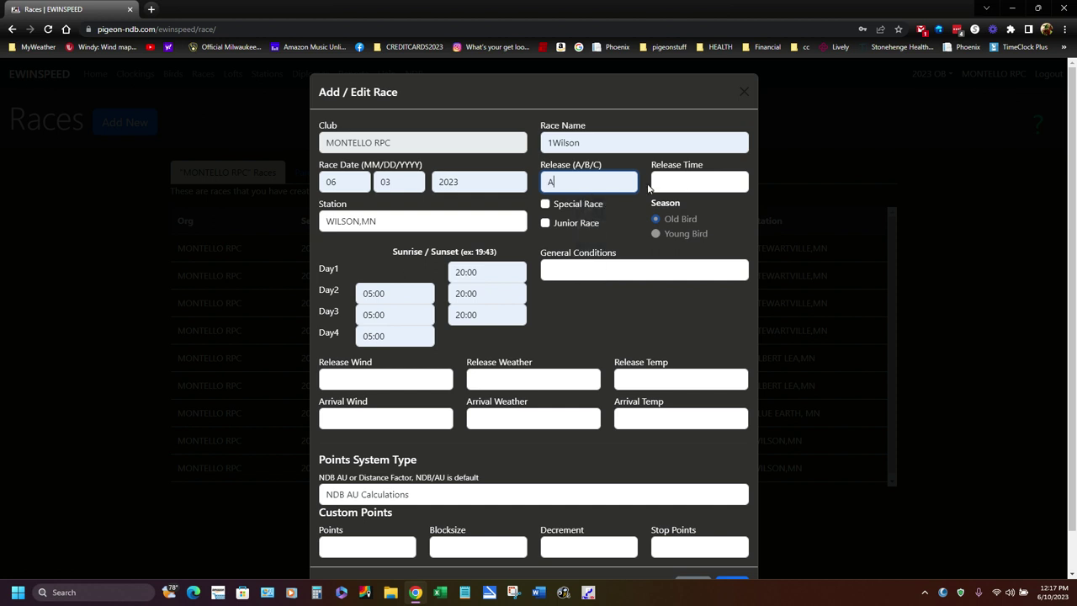
left_click(657, 185)
left_click(694, 210)
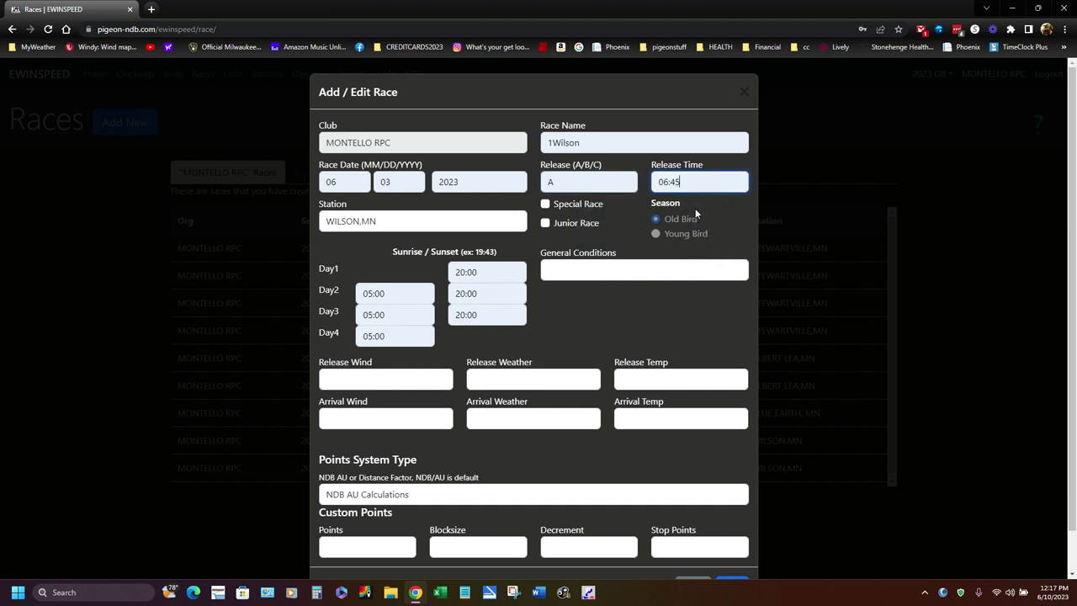
left_click(633, 270)
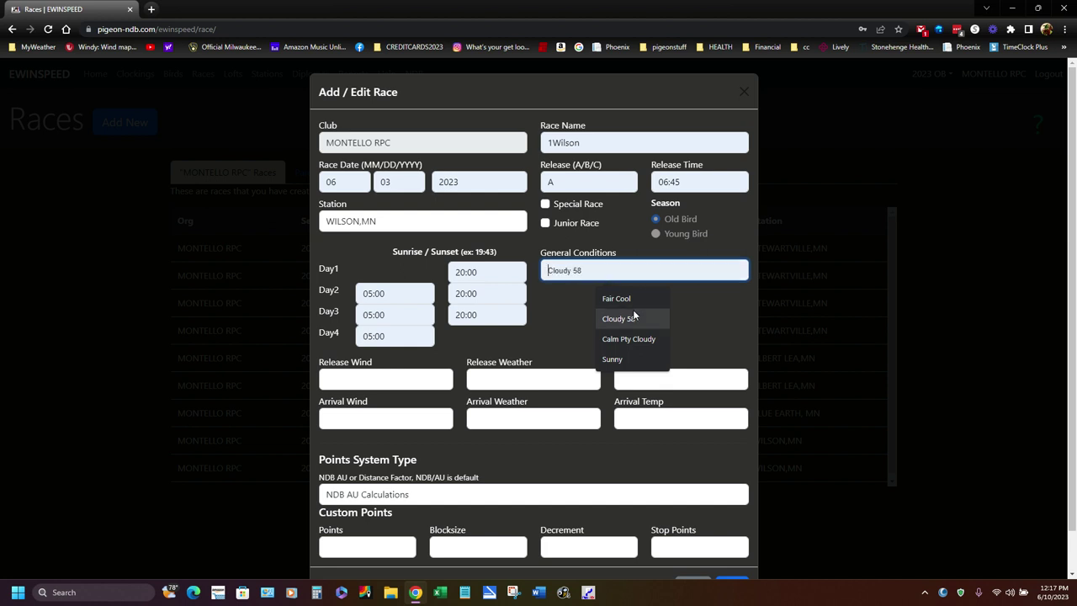
left_click(622, 339)
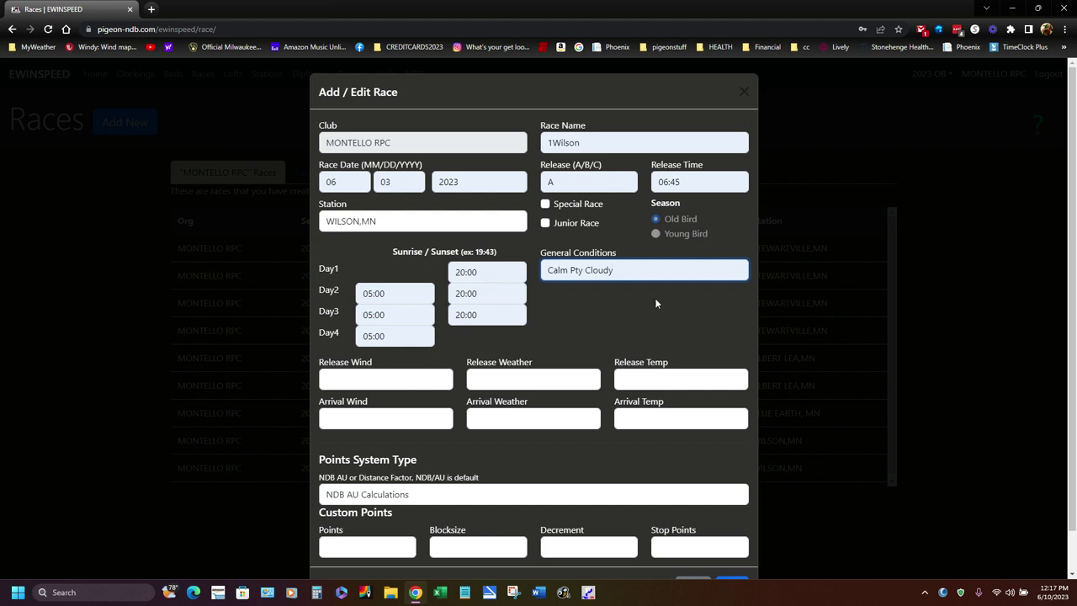
left_click(389, 381)
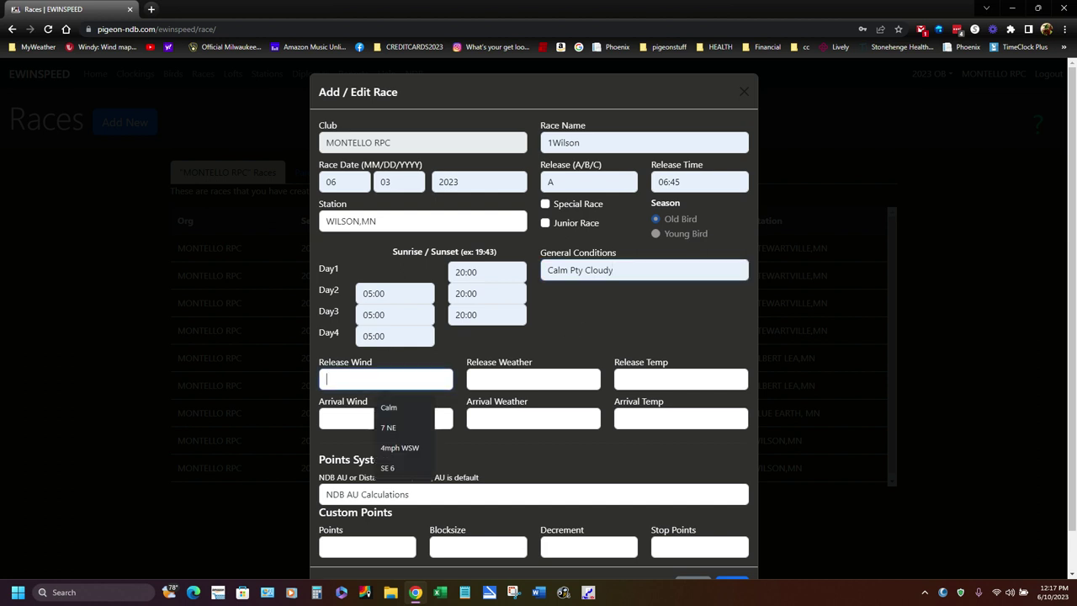
- Set the release wind to Calm, release weather Fair and release temperature 46
left_click(397, 407)
left_click(526, 381)
left_click(531, 426)
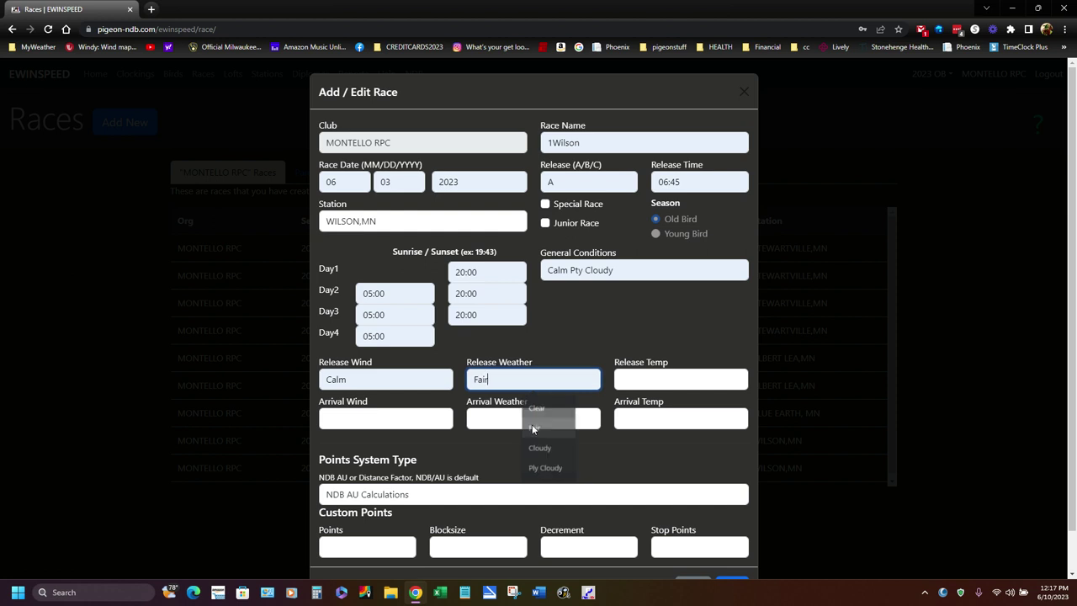
left_click(658, 381)
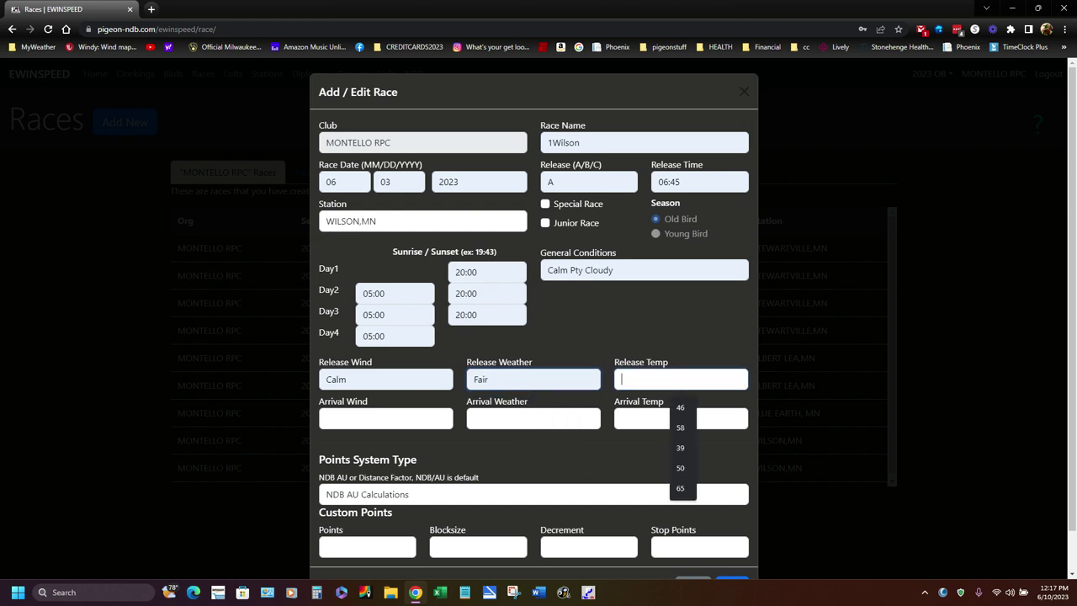
left_click(680, 408)
- Set the arrival wind to 4mphNW, arrival weather Sunny and arrival temperature 60
left_click(385, 419)
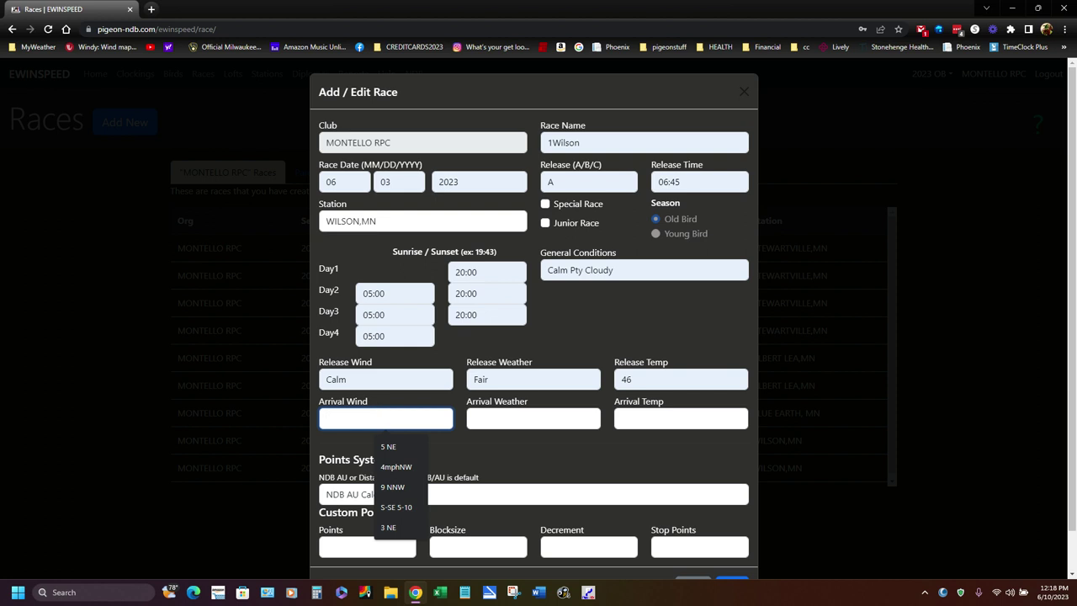
left_click(395, 466)
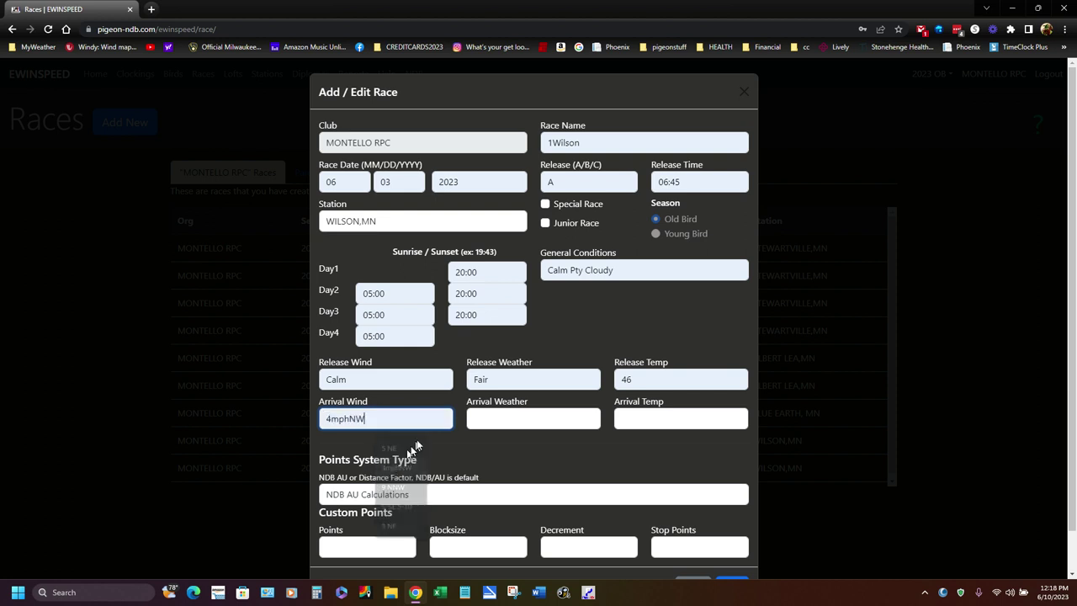
left_click(474, 418)
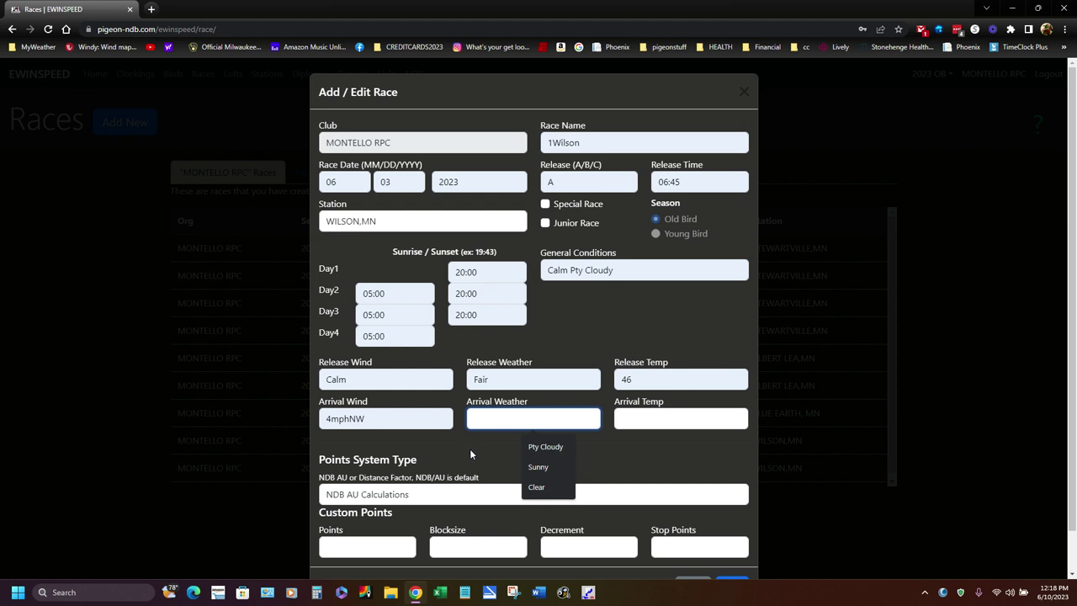
left_click(538, 466)
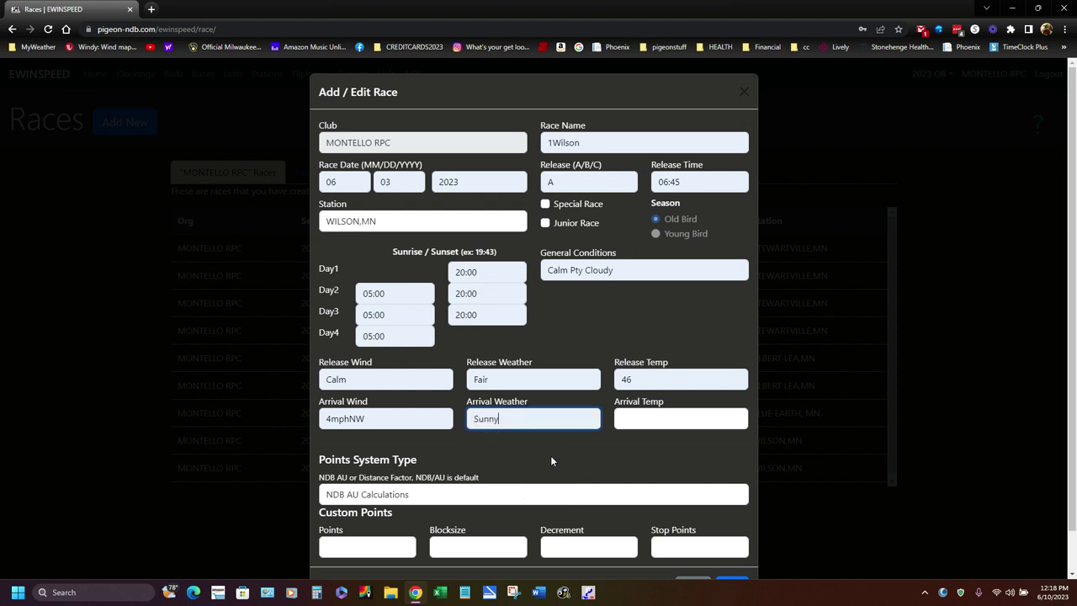
key("Tab")
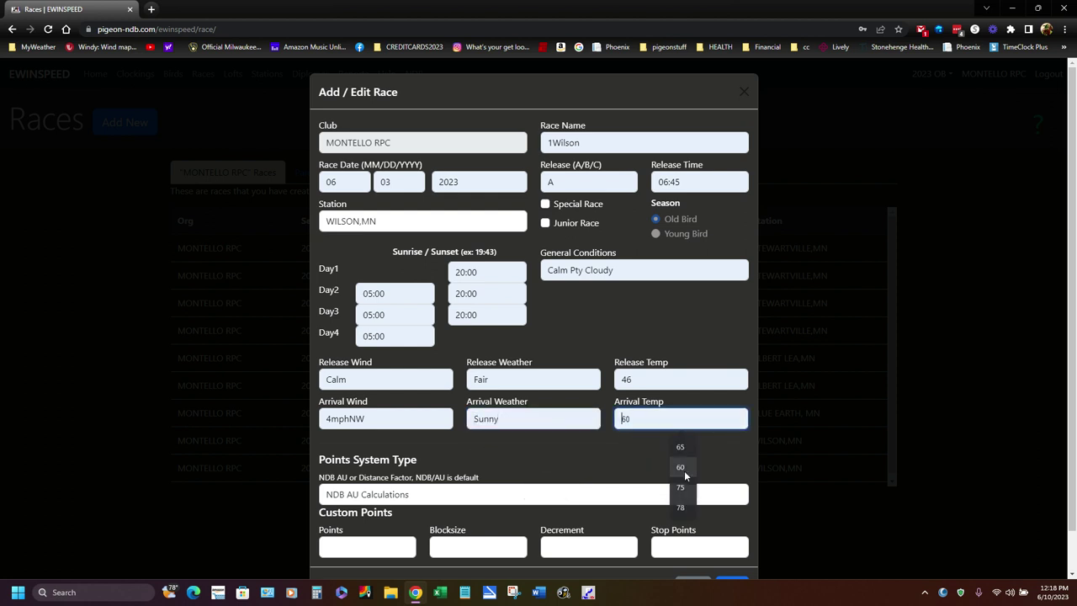
left_click(682, 468)
- Close the race form without saving
scroll(425, 476, "down", 1)
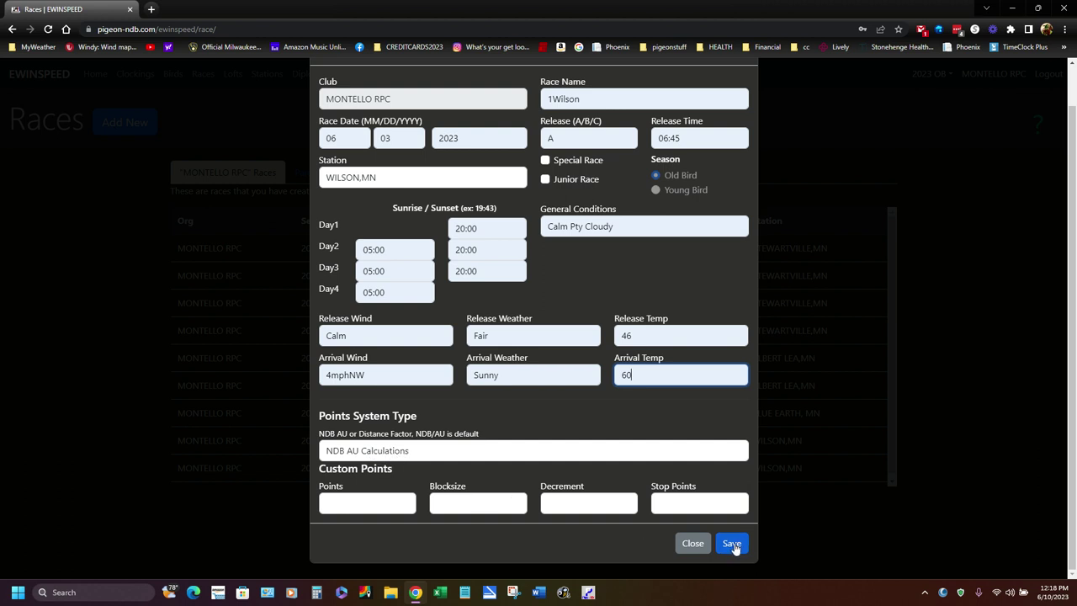
scroll(589, 496, "up", 1)
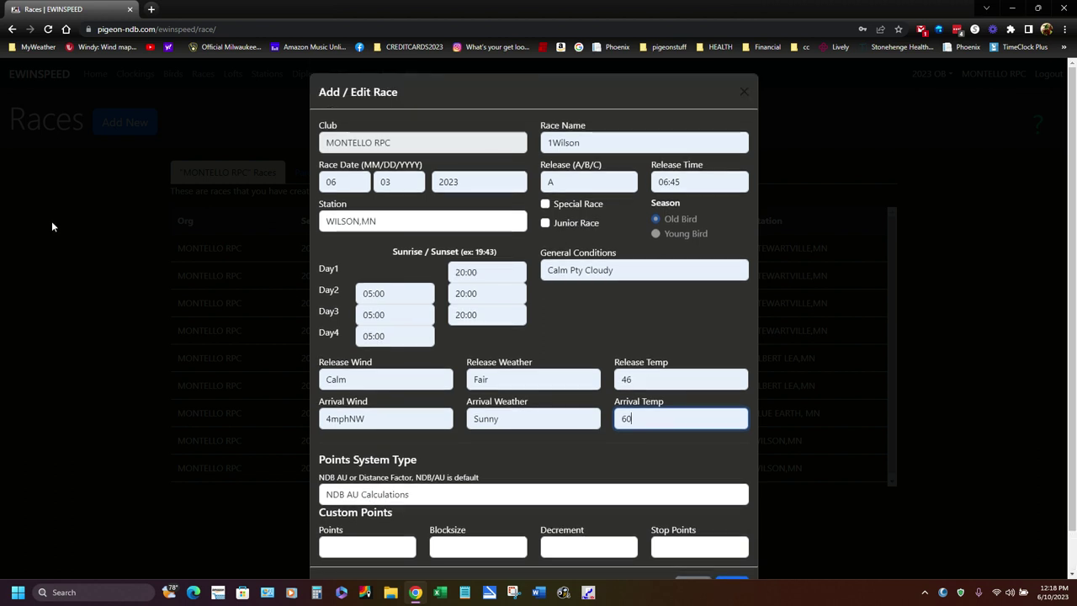
scroll(657, 522, "down", 1)
left_click(692, 543)
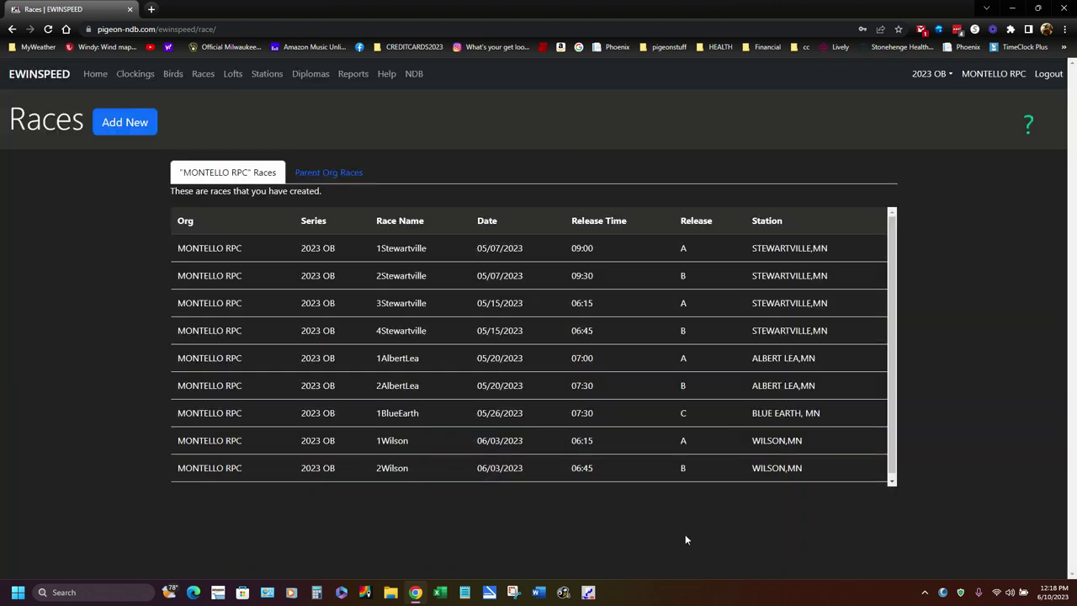
left_click(116, 125)
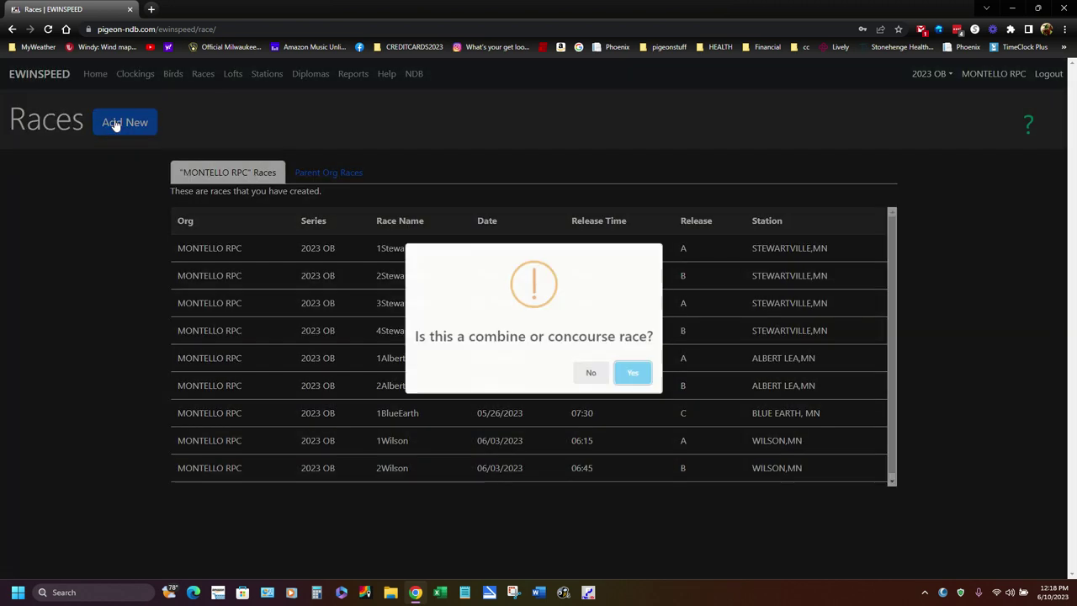
left_click(580, 376)
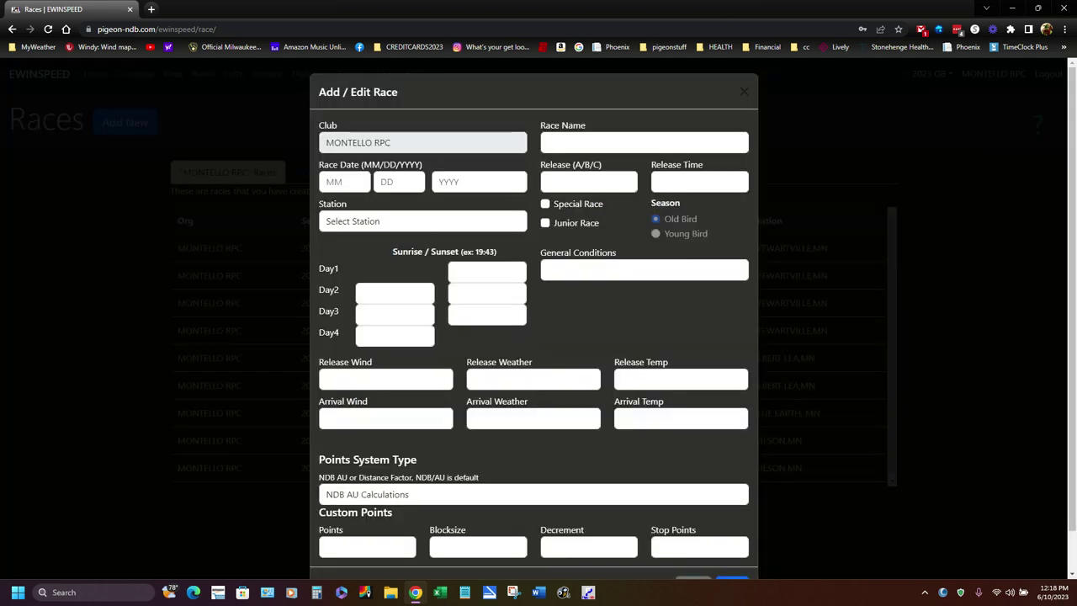
left_click(589, 182)
type("B")
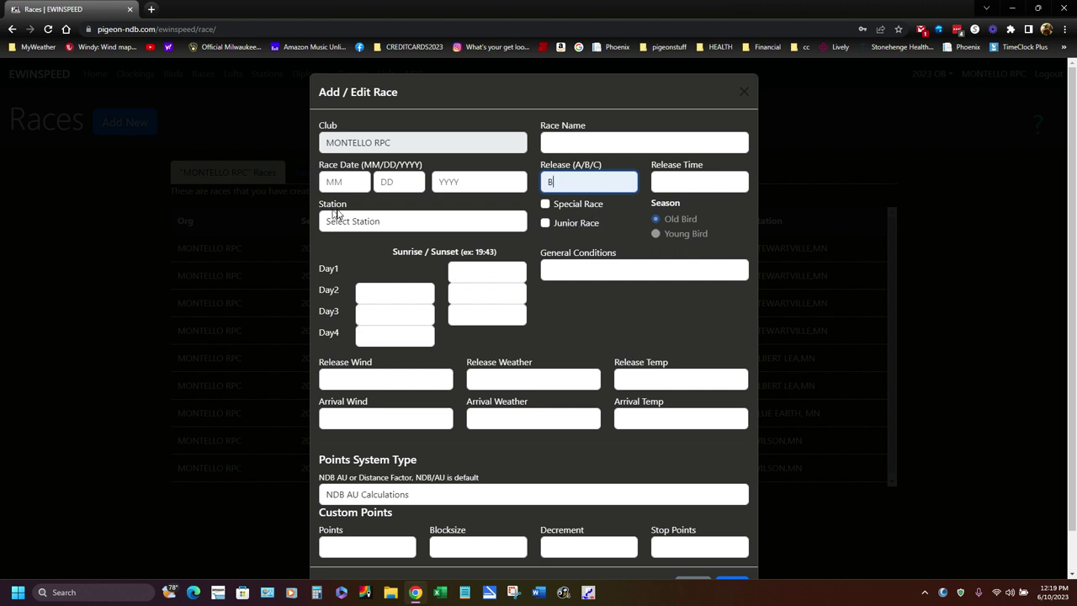
scroll(515, 360, "down", 1)
left_click(692, 542)
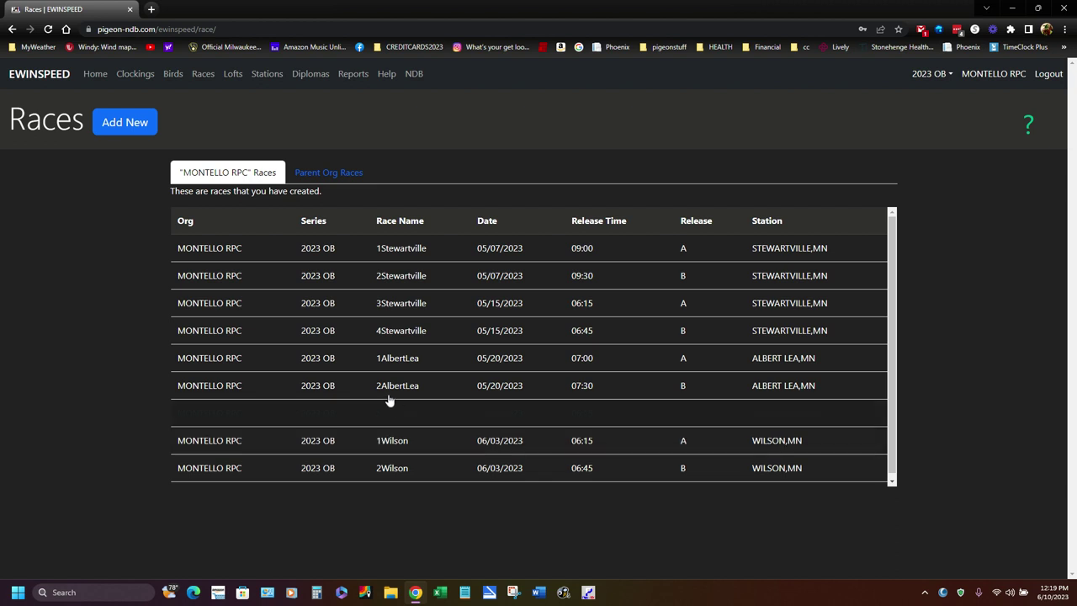
- Go to the Upload Clockings page and start an Import By Date
left_click(134, 76)
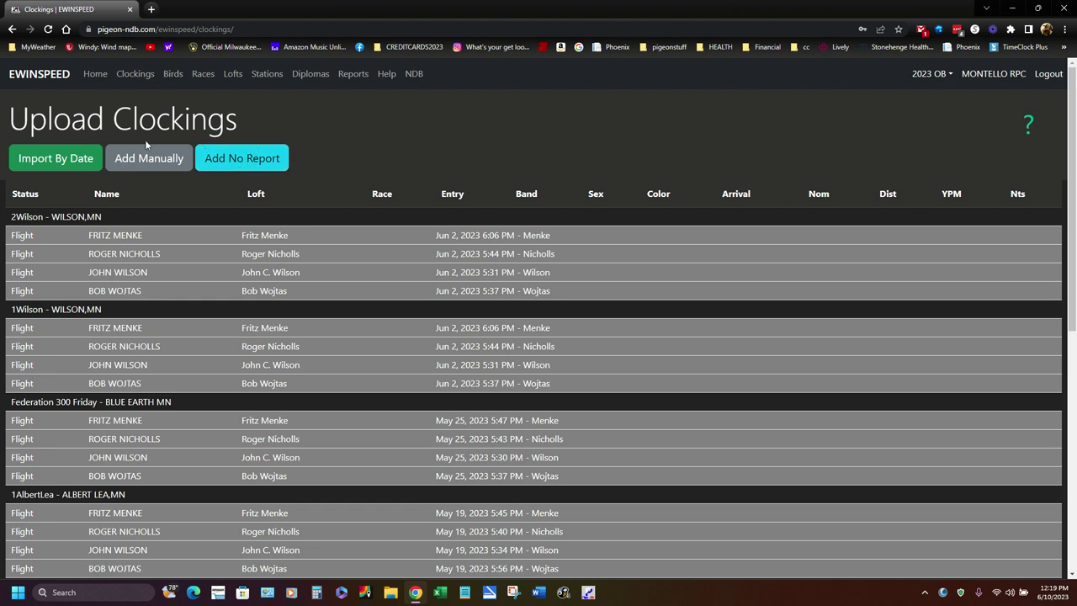
left_click(44, 160)
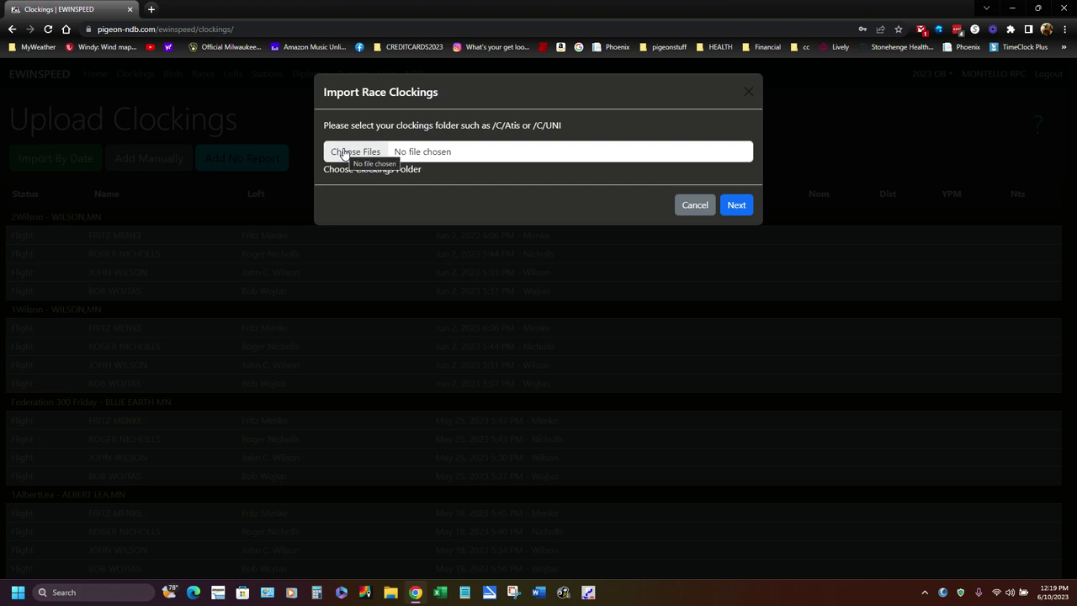
- Open the clockings folder picker and switch to USB DISK (E:), showing 03172023 and ATIS
left_click(344, 153)
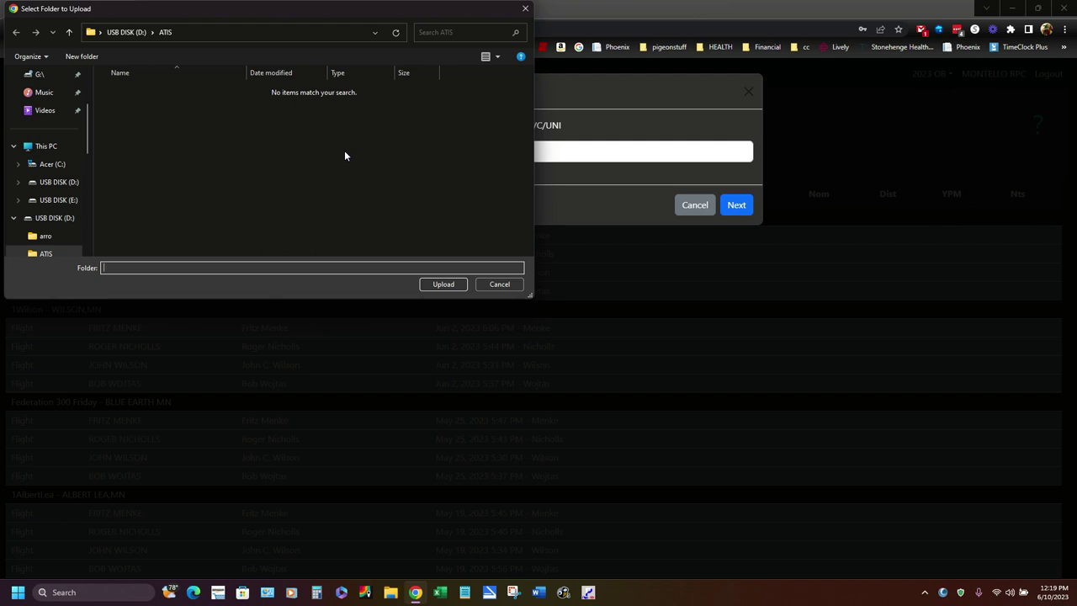
left_click(137, 32)
scroll(148, 135, "down", 2)
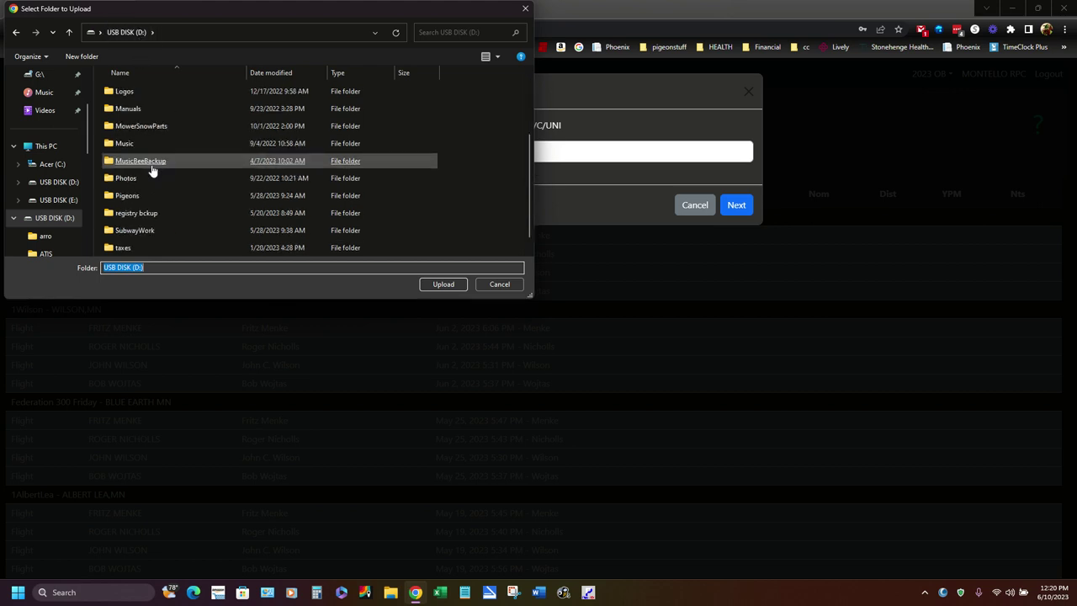
left_click(58, 201)
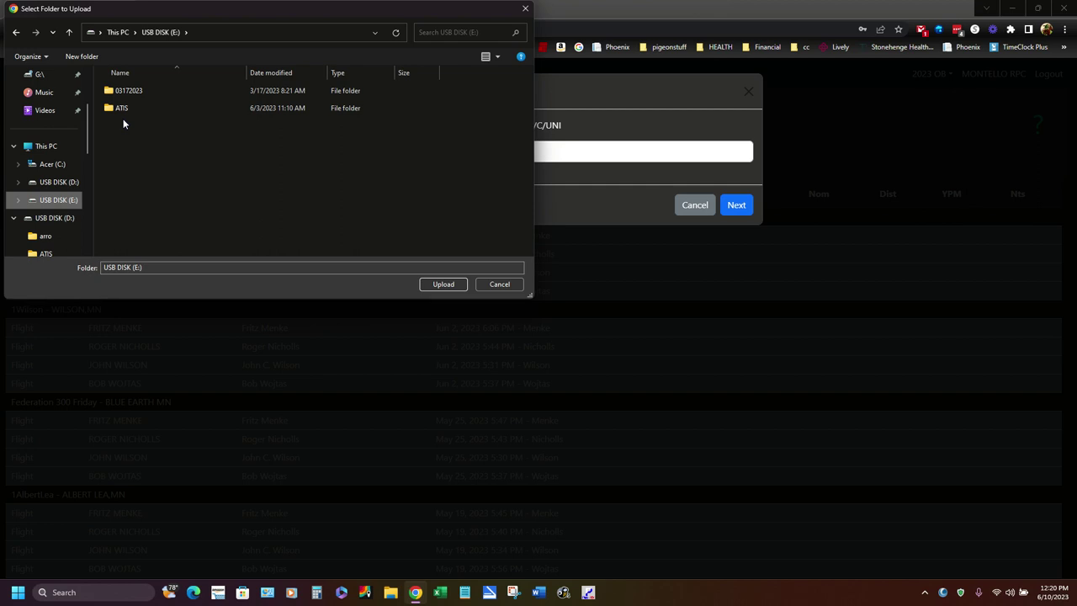
- Open the ATIS folder on USB DISK (E:) and choose it for upload
left_click(123, 112)
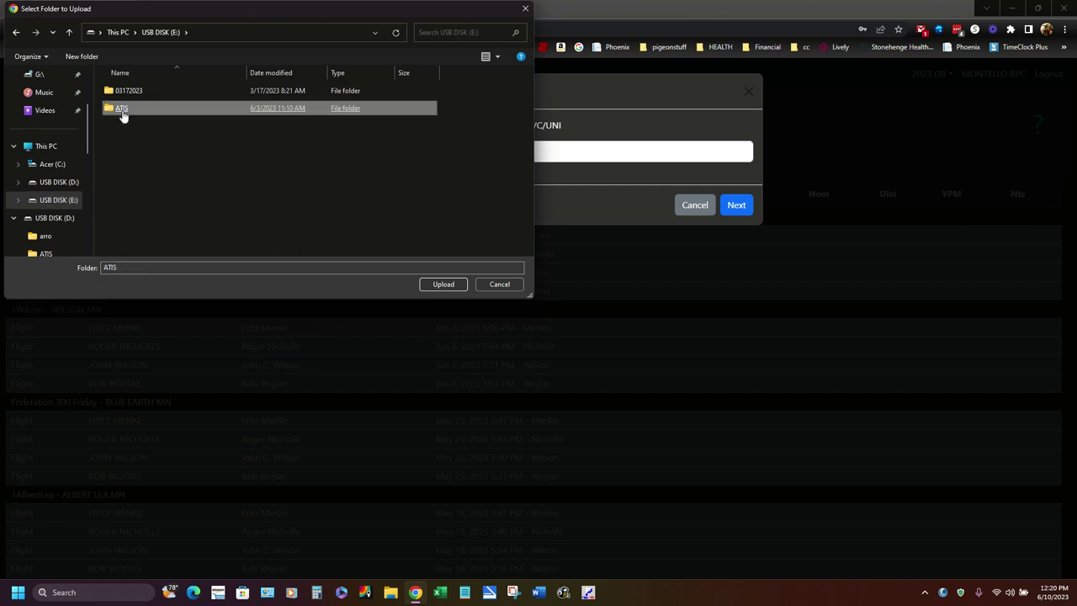
double_click(122, 112)
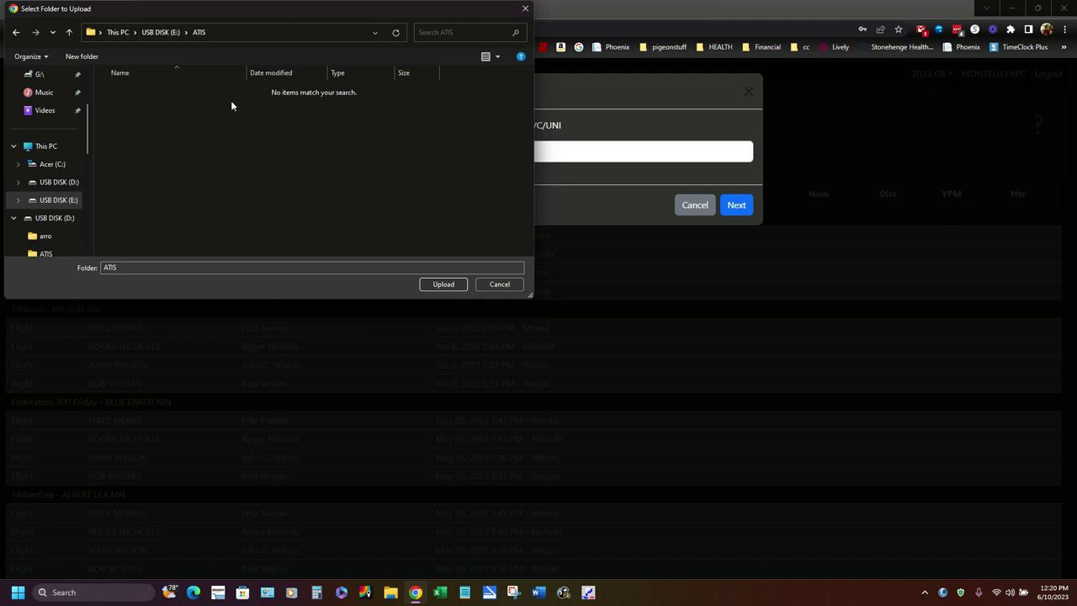
left_click(443, 285)
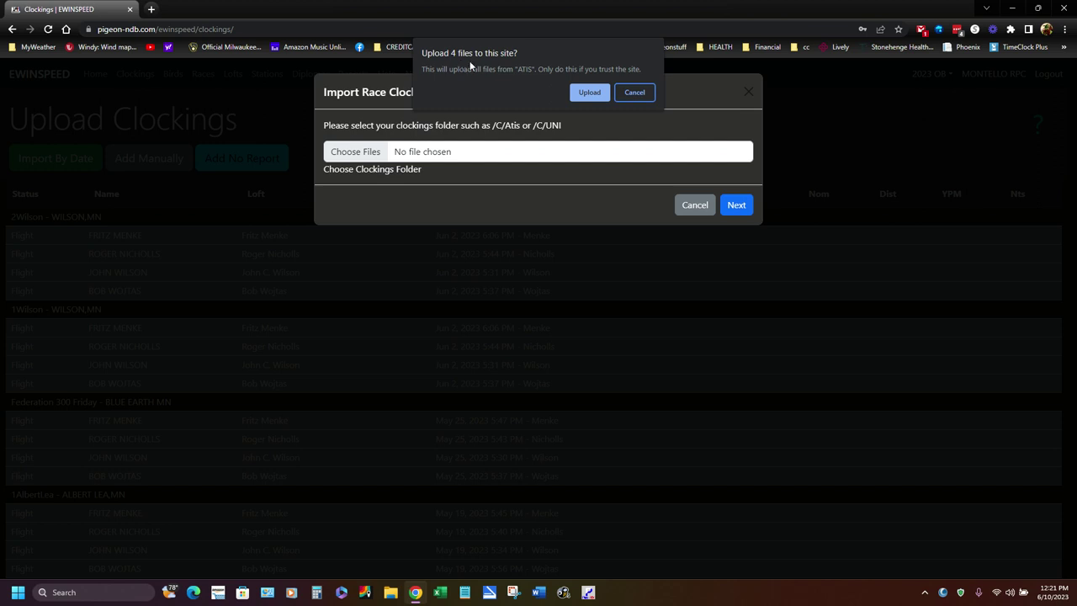
- Confirm uploading the 4 ATIS files and continue with the 06/03/2023 clockings
left_click(587, 94)
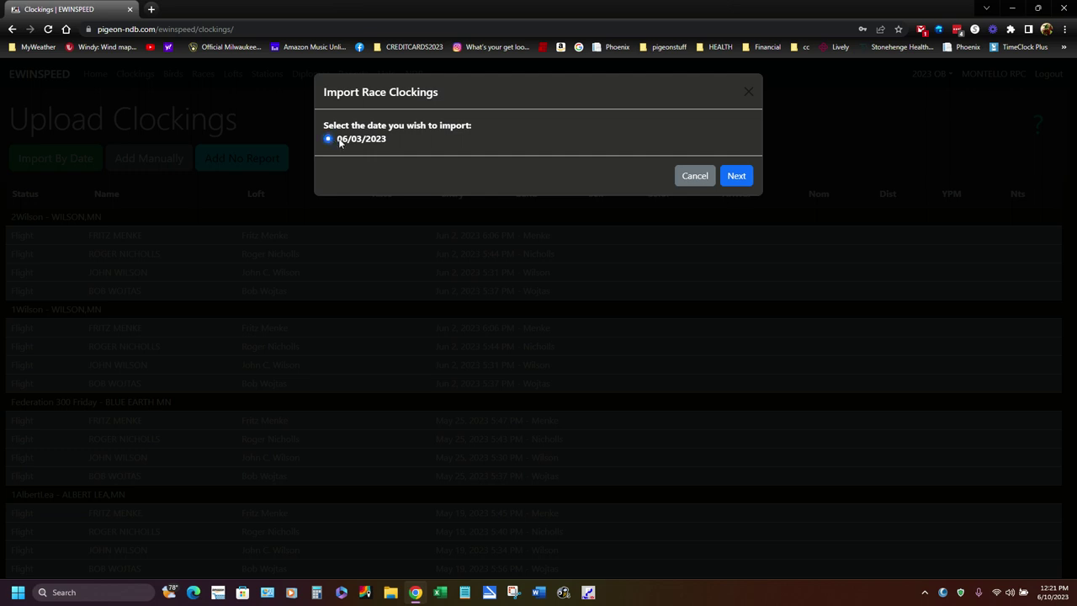
left_click(732, 177)
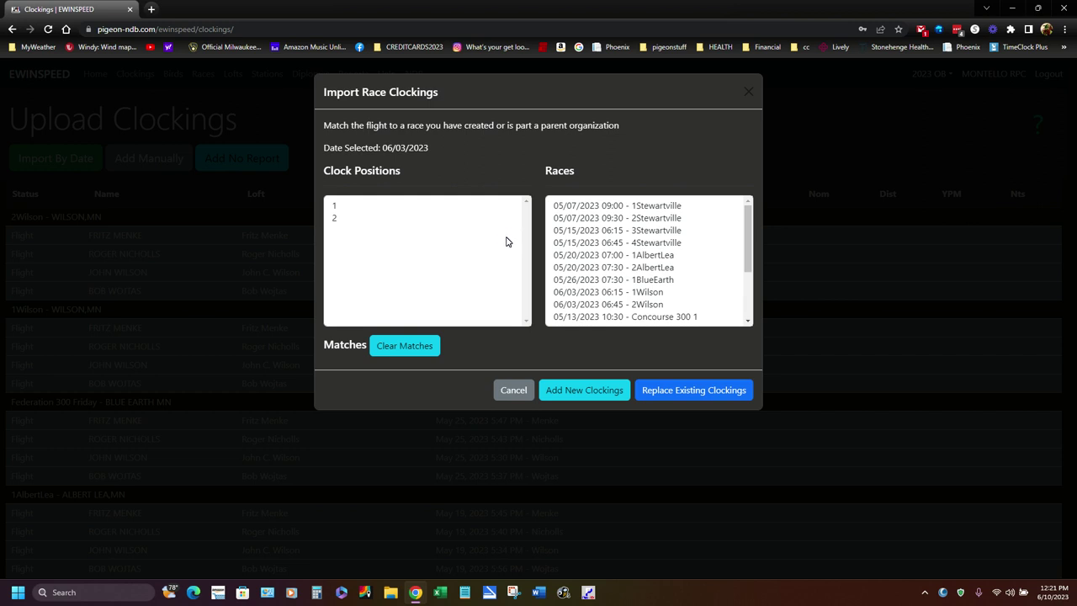
- Match clock position 1 to the 06:15 1Wilson race and position 2 to the 06:45 2Wilson race
left_click(339, 207)
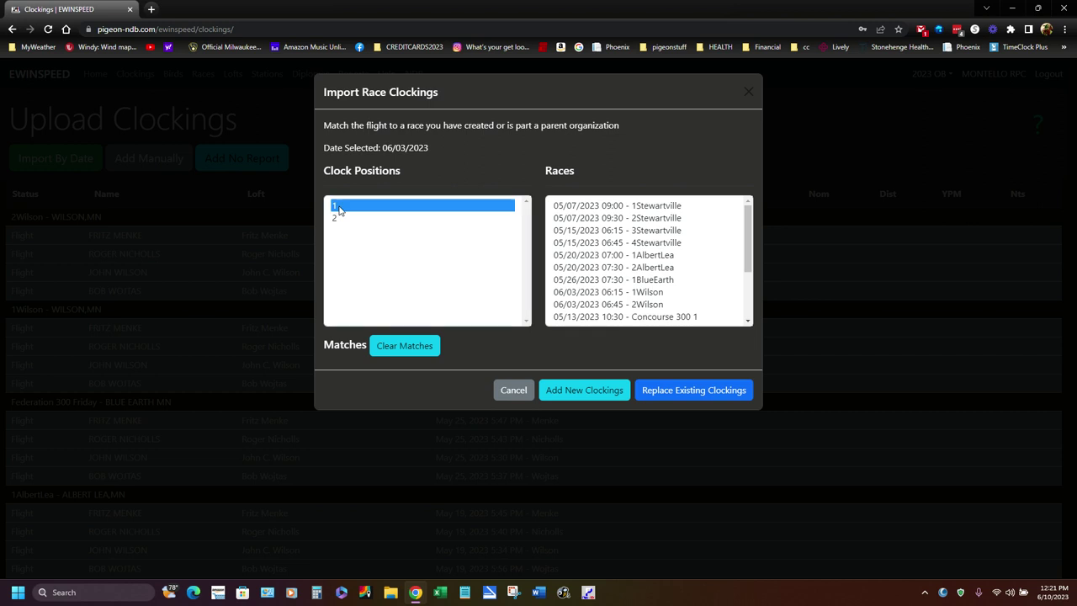
left_click(340, 219)
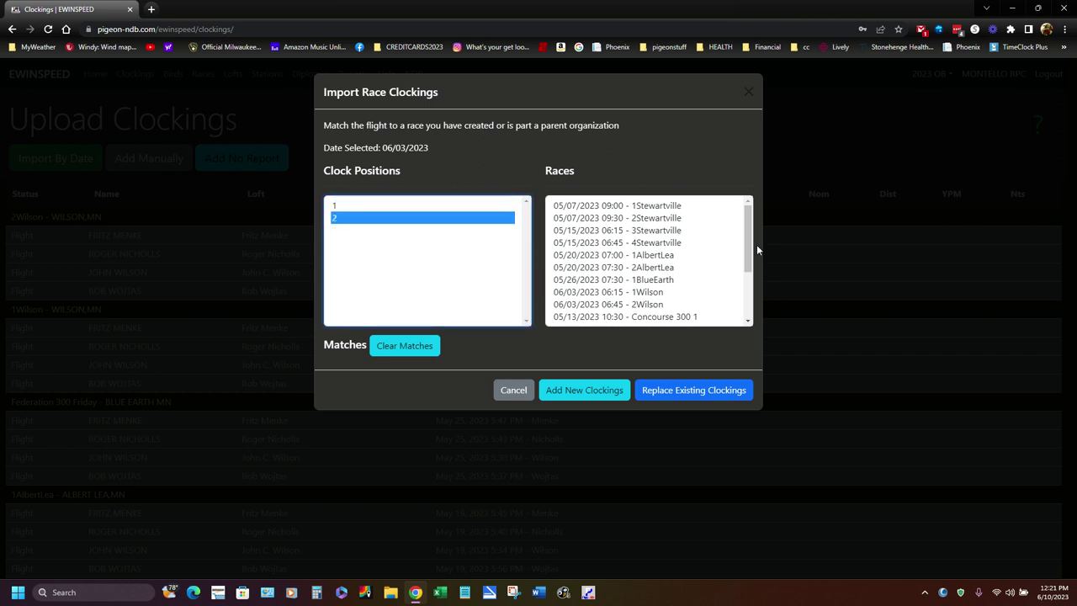
left_click_drag(748, 245, 755, 224)
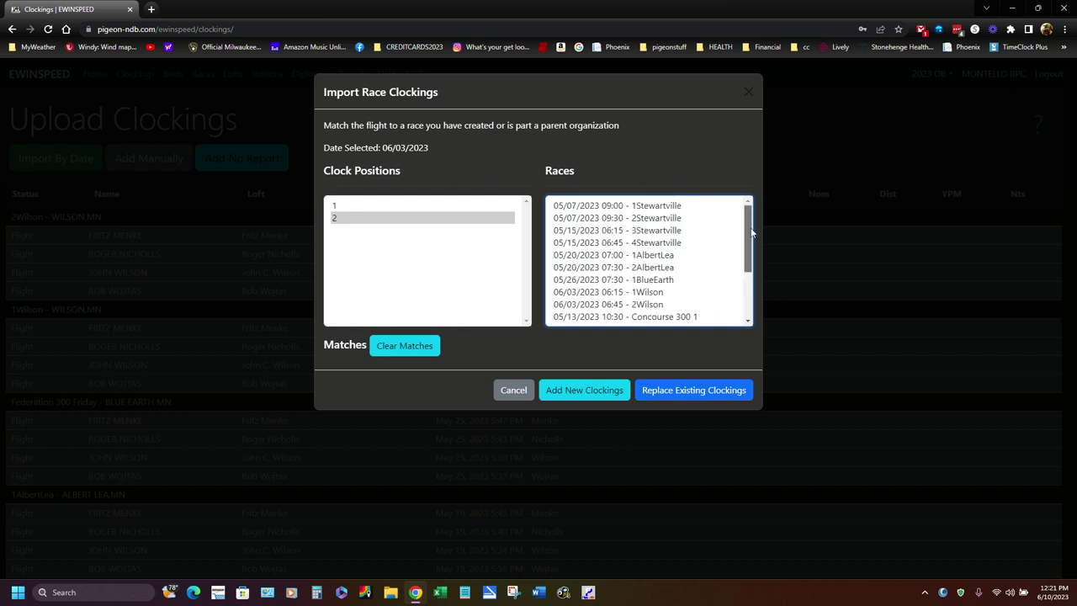
left_click(337, 207)
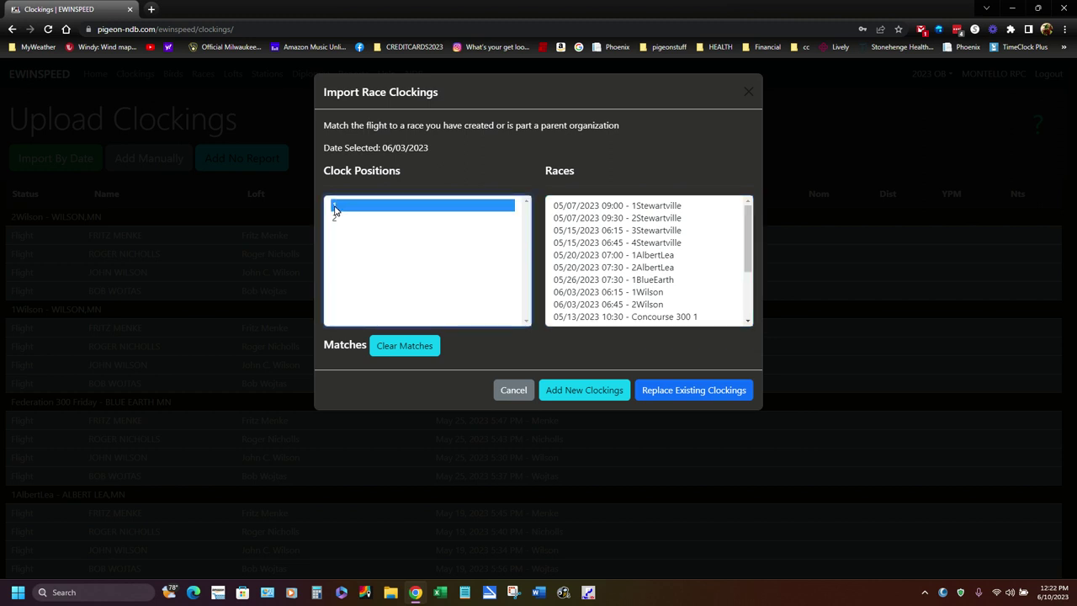
left_click(631, 294)
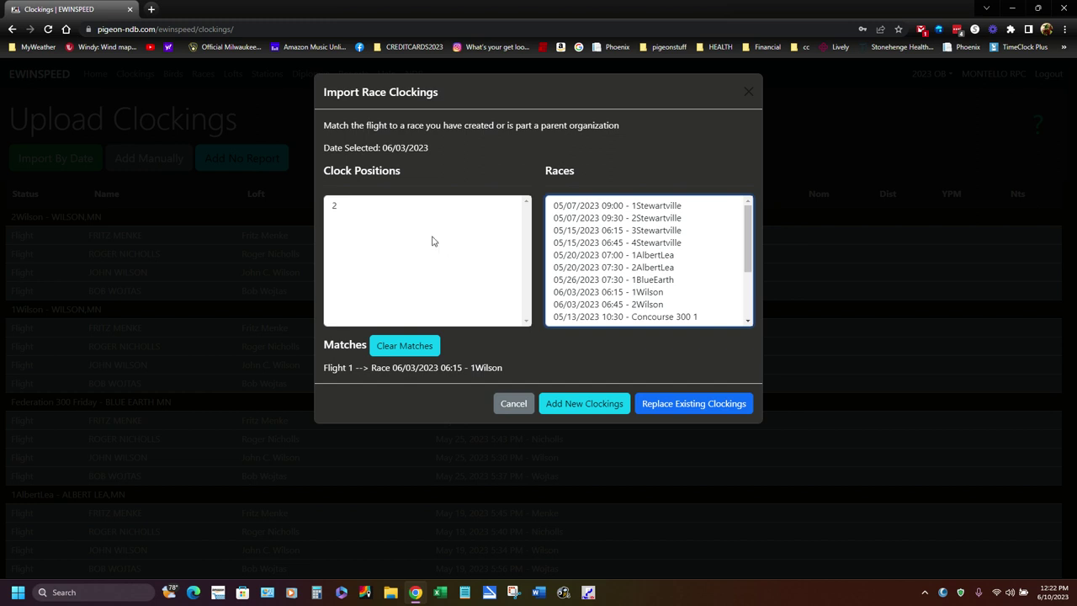
left_click(342, 208)
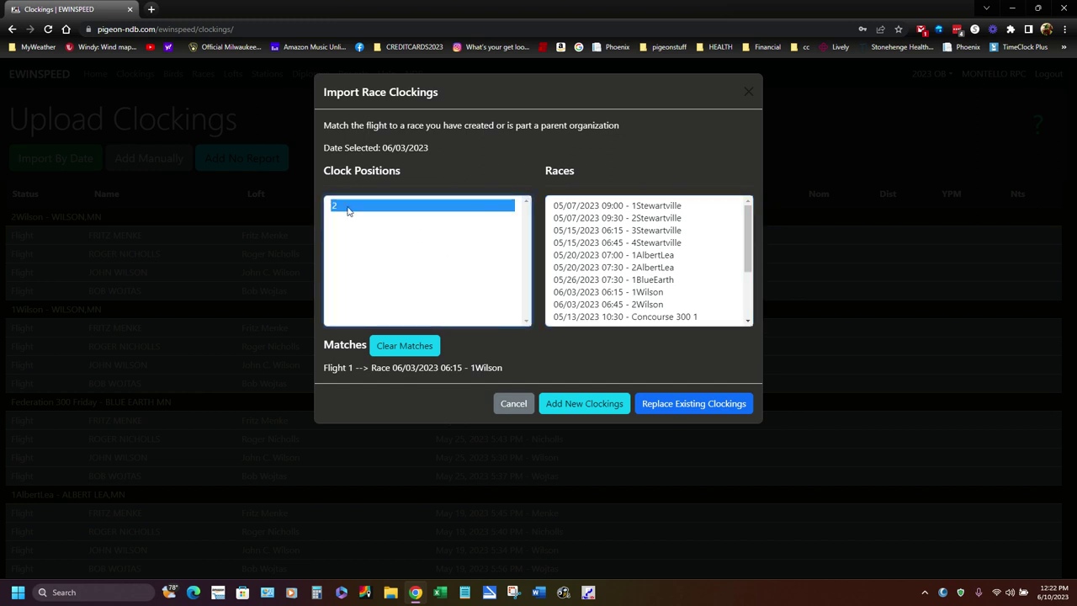
left_click(629, 304)
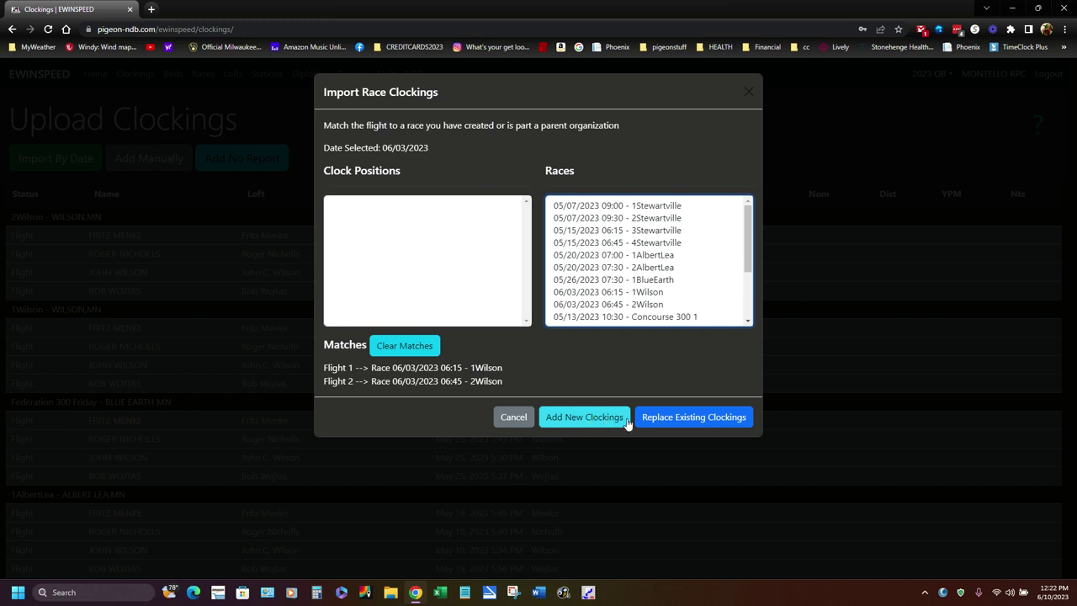
- Import the matched clockings, assigning all four unmatched lofts to their same-named club lofts
left_click(664, 419)
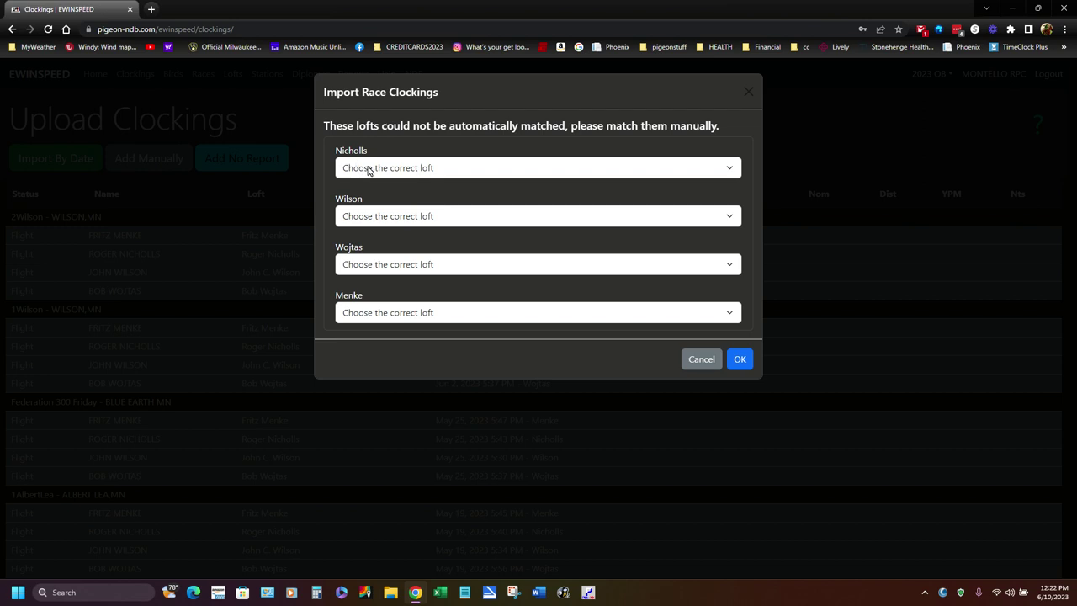
left_click(368, 169)
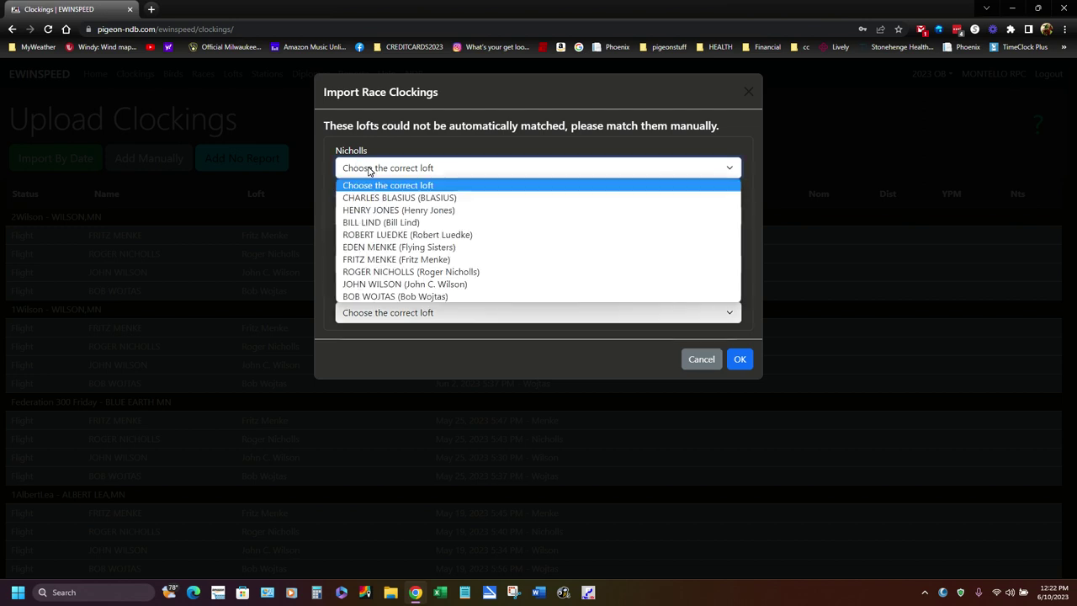
left_click(403, 273)
left_click(378, 217)
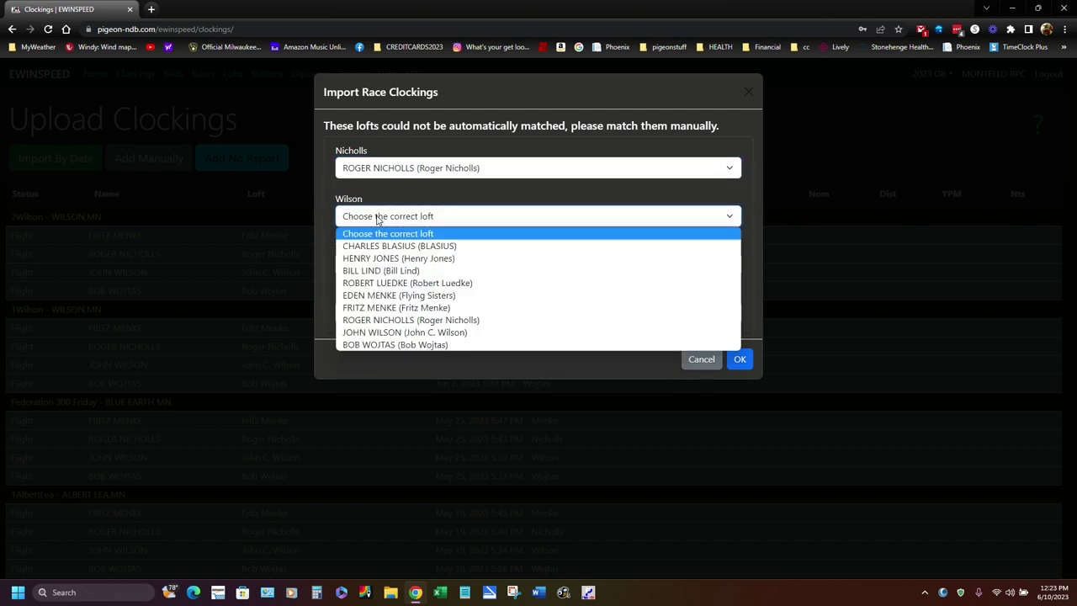
left_click(396, 332)
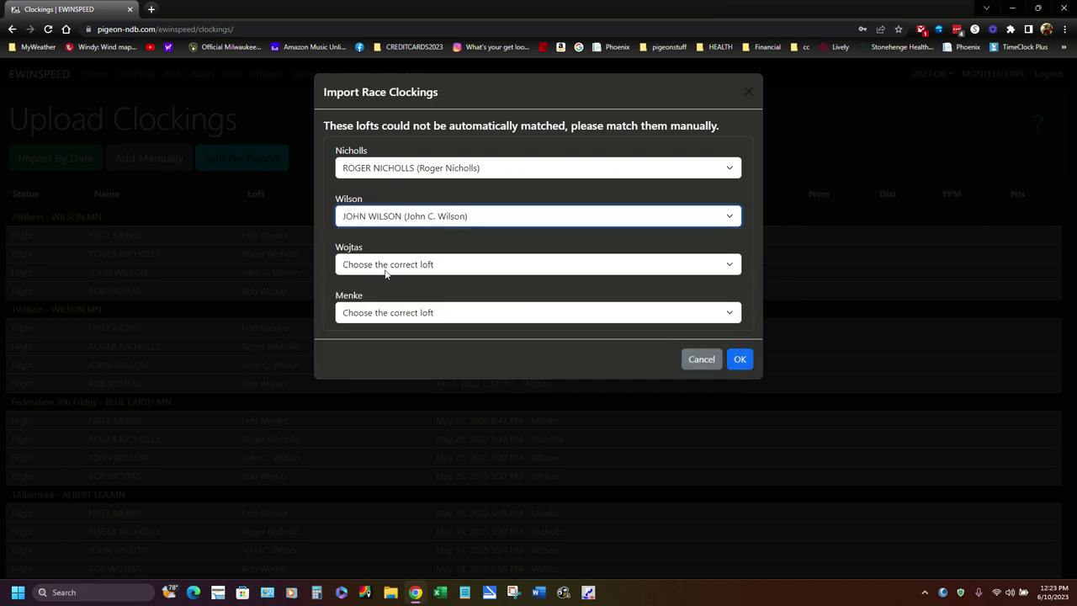
left_click(369, 264)
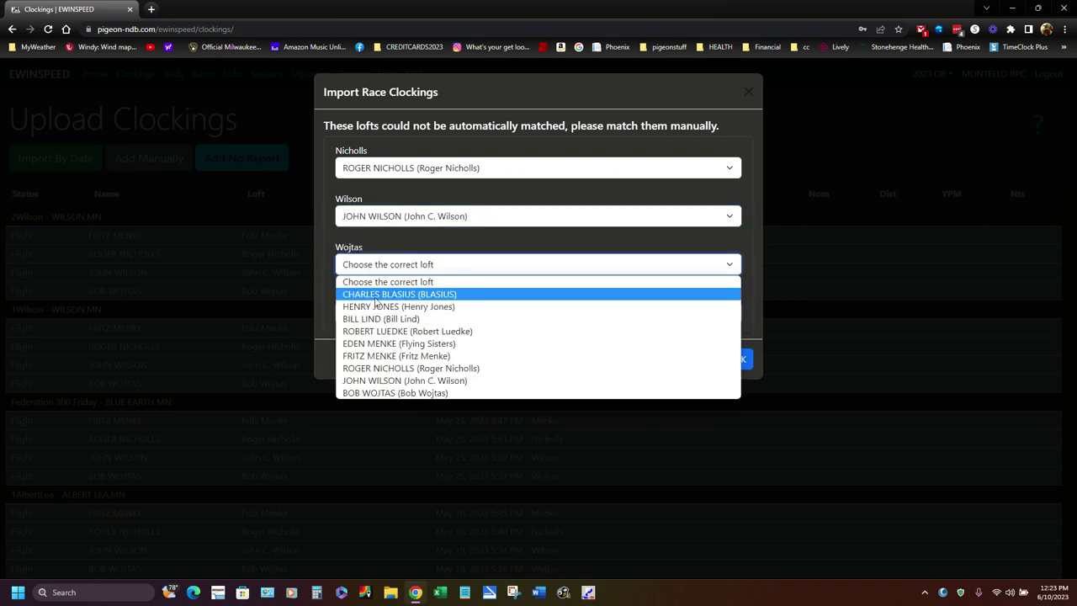
left_click(388, 393)
left_click(384, 314)
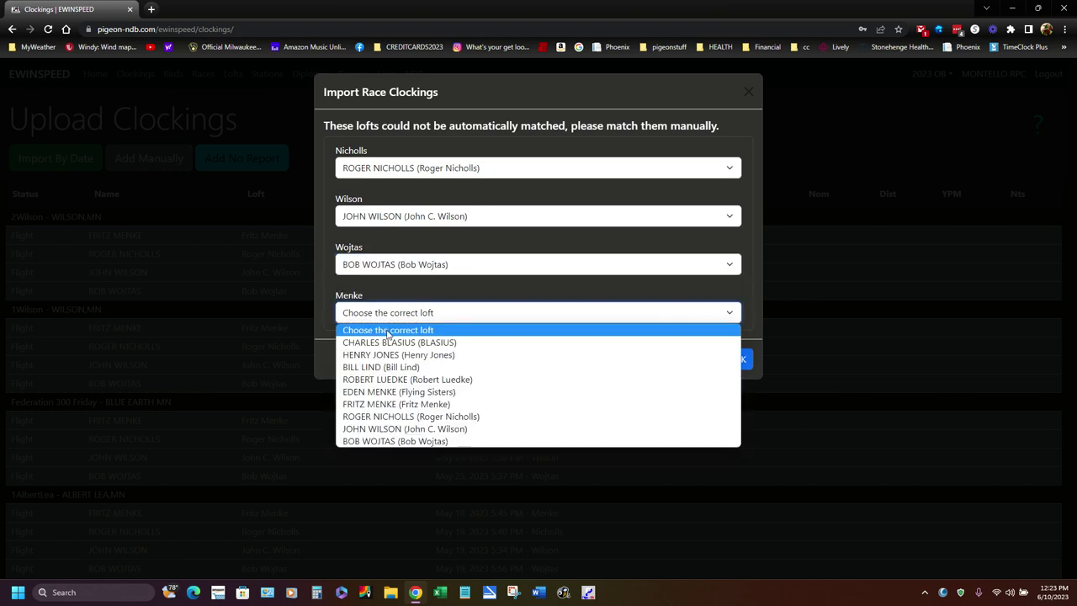
left_click(379, 402)
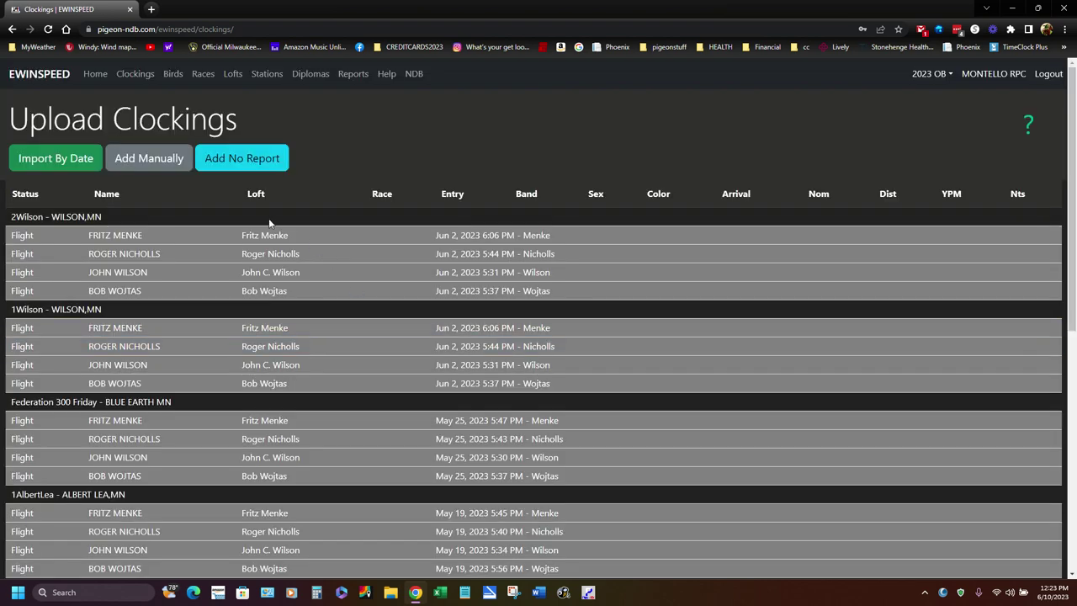